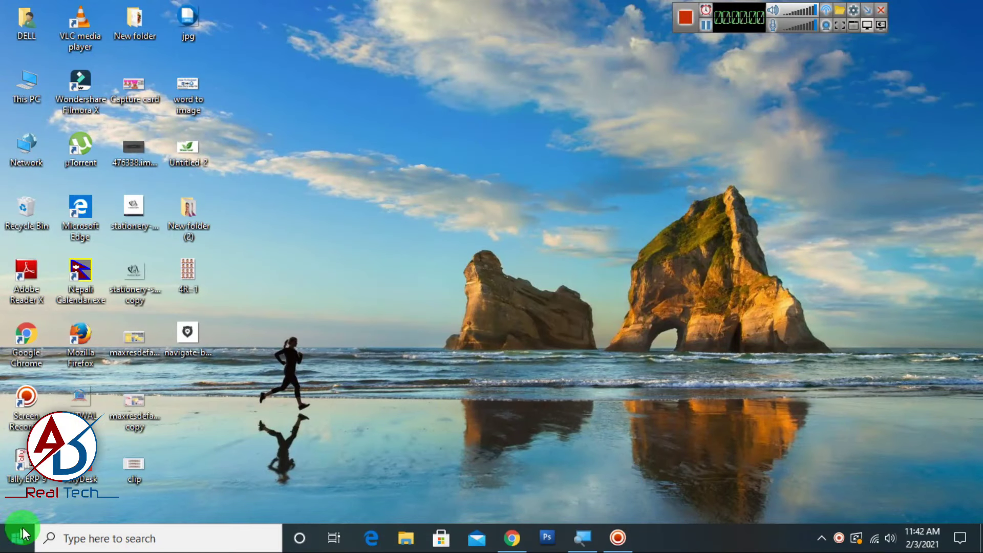
Step: Launch Adobe Photoshop 2021 from the Windows Start menu's app list
click(17, 538)
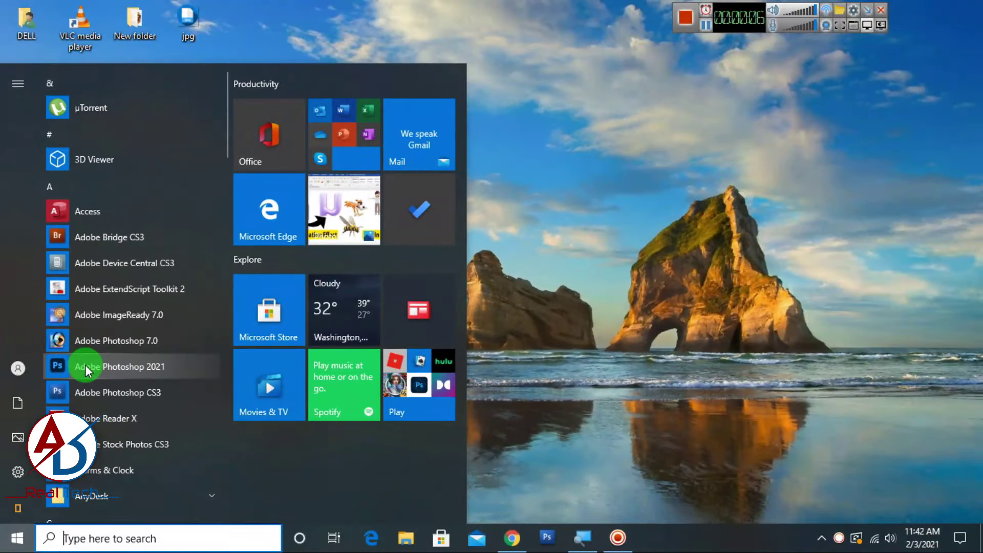
click(417, 194)
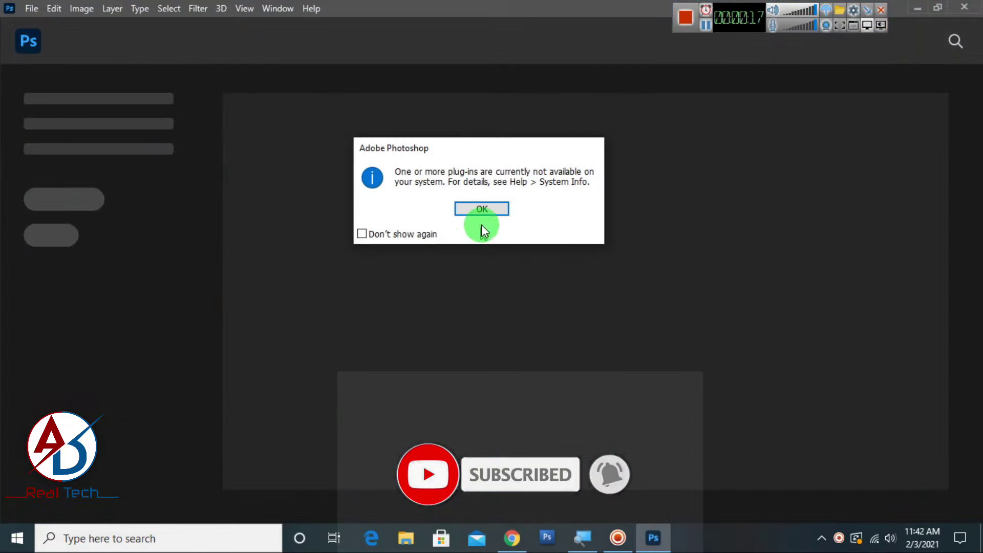
Step: Dismiss the startup warning and create a white 800 × 800 px document at 300 ppi
click(484, 208)
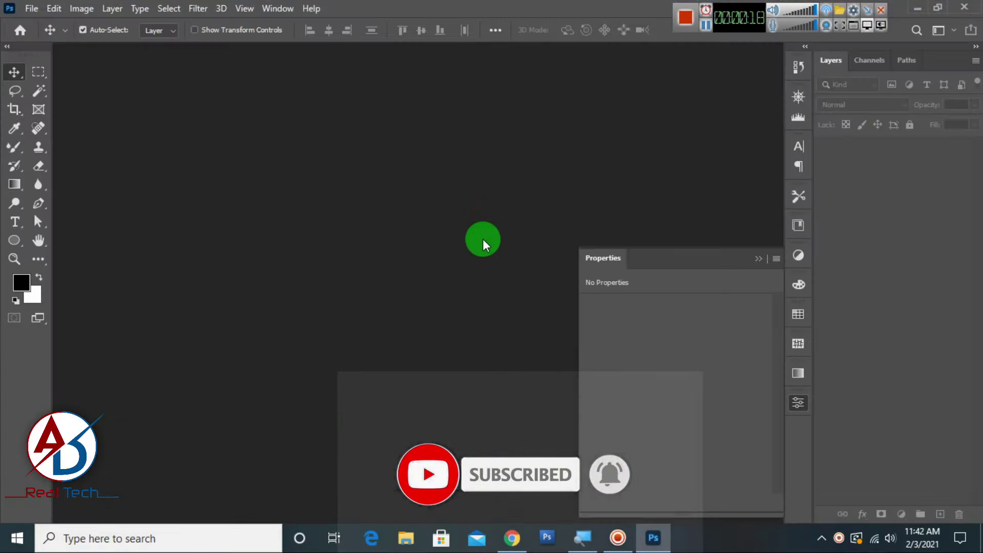
click(777, 259)
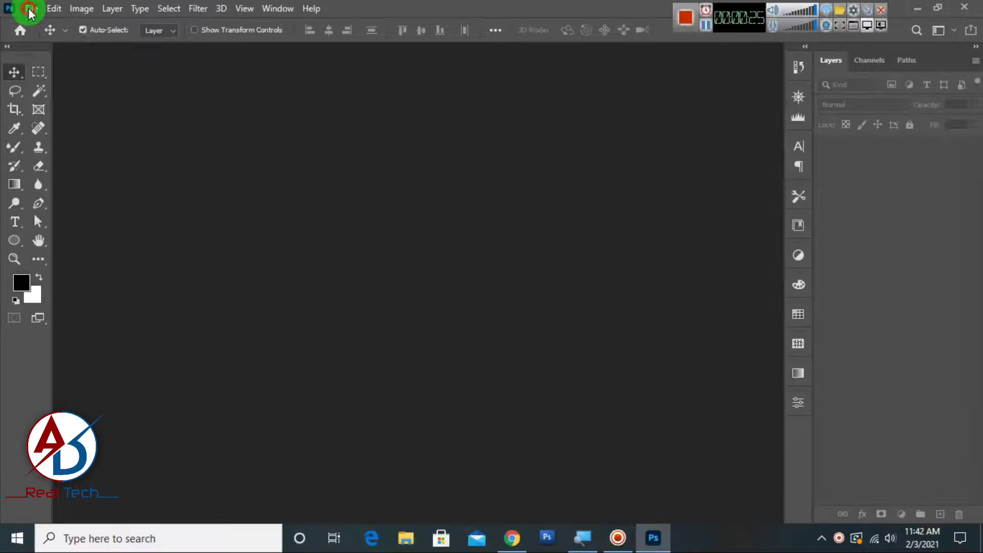
click(30, 9)
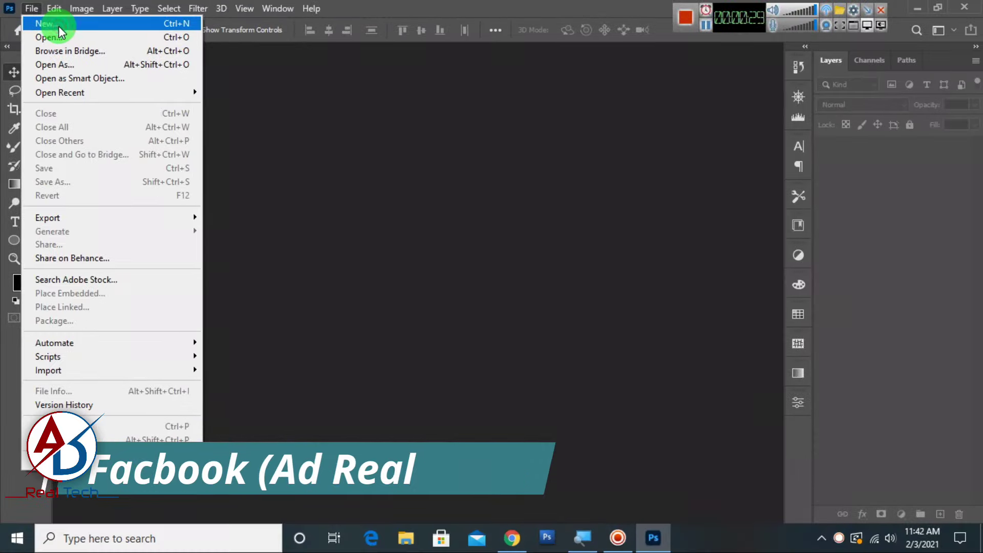
click(58, 28)
text(80)
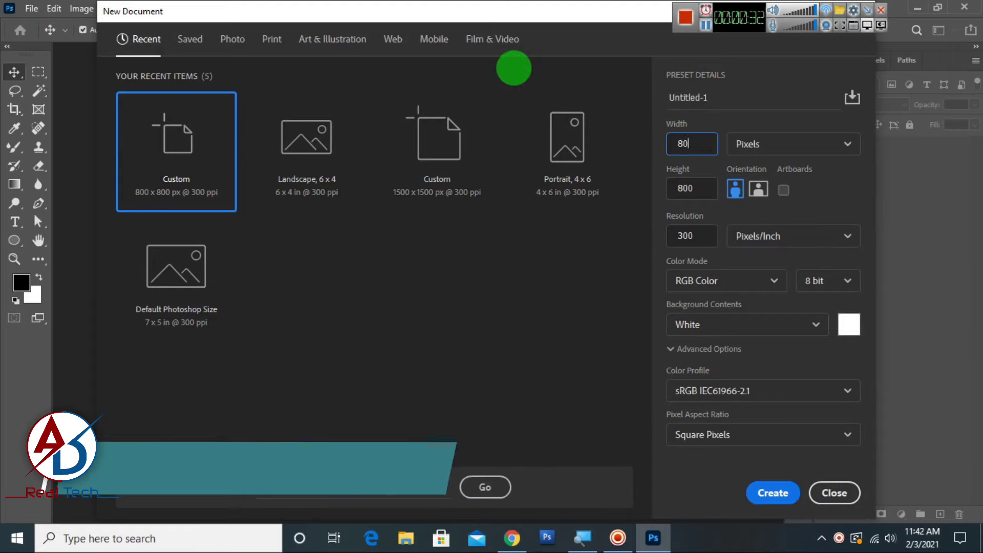
key(Tab)
key(Tab)
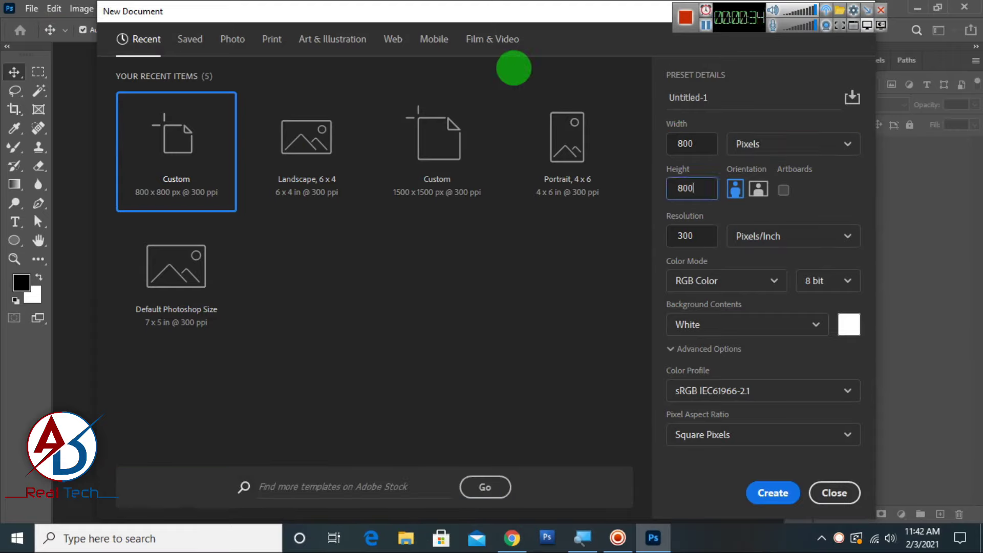
click(707, 146)
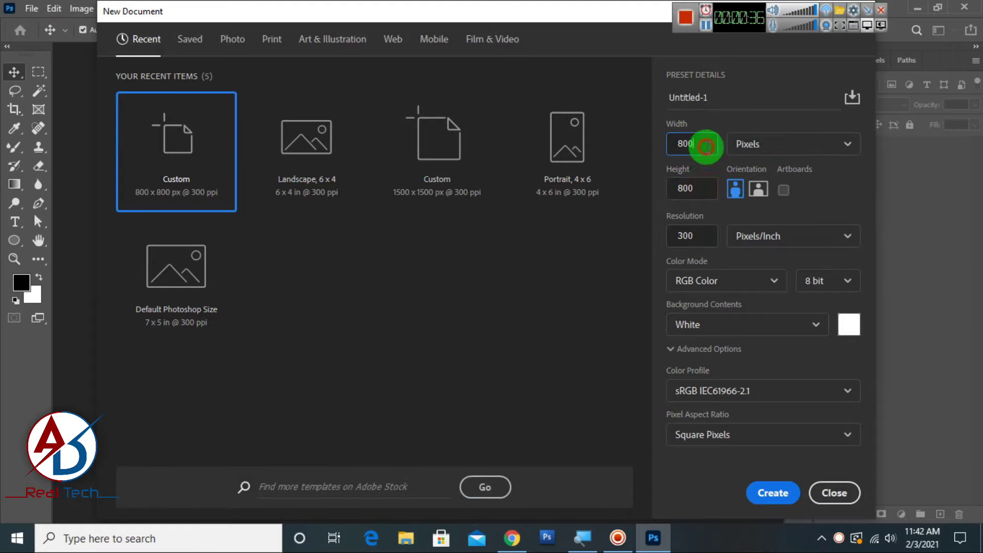
click(767, 496)
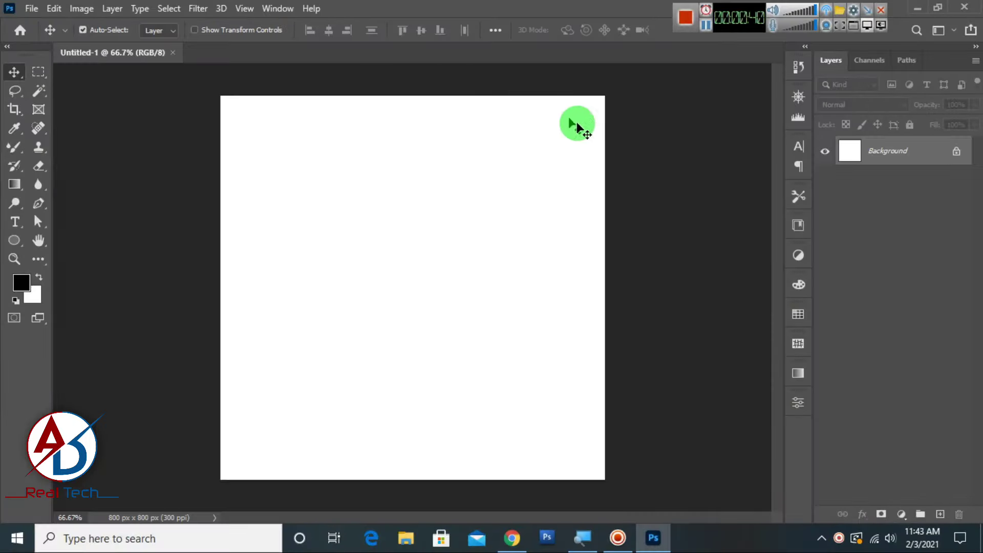
Step: Add a vertical guide at 50% of the canvas
scroll(344, 251, down, 3)
scroll(380, 288, up, 1)
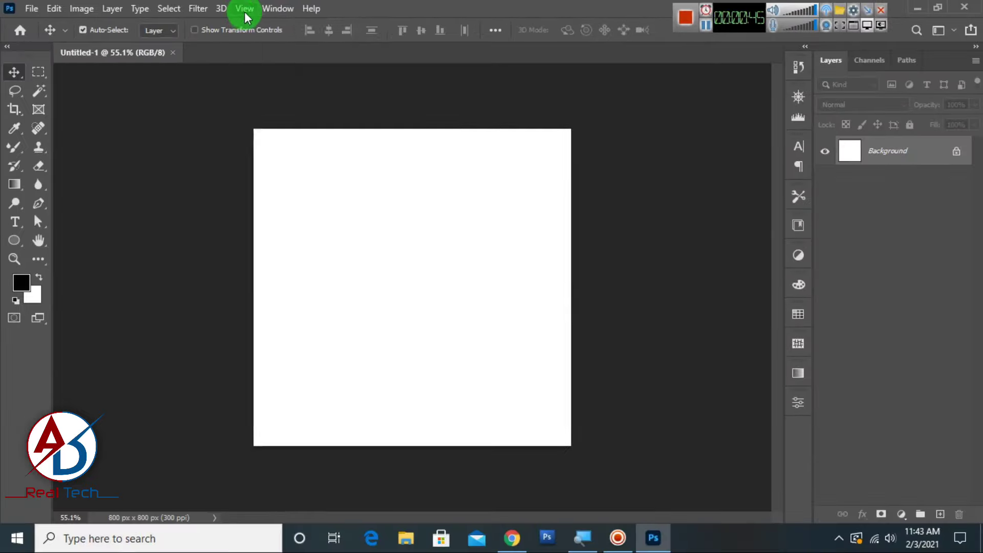
click(242, 10)
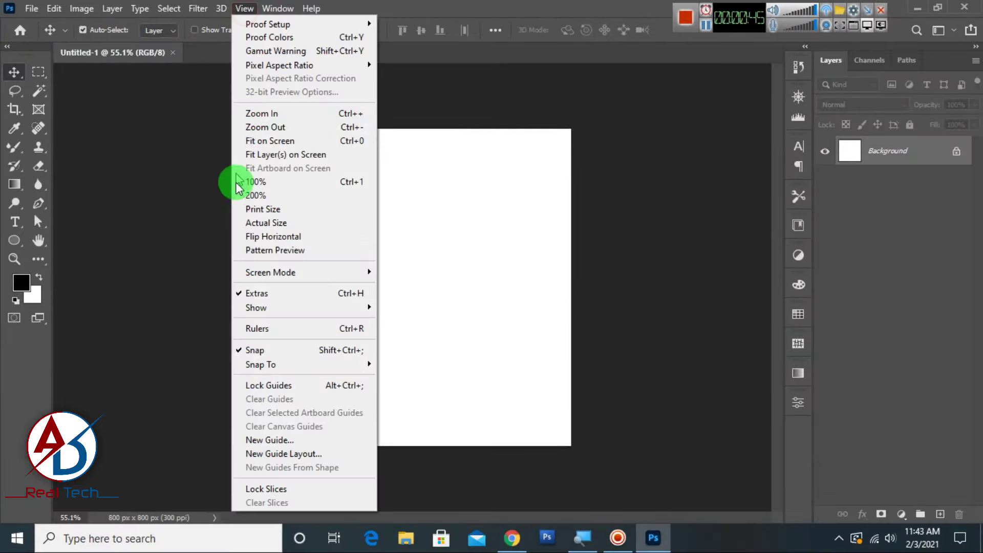
click(261, 440)
text(50)
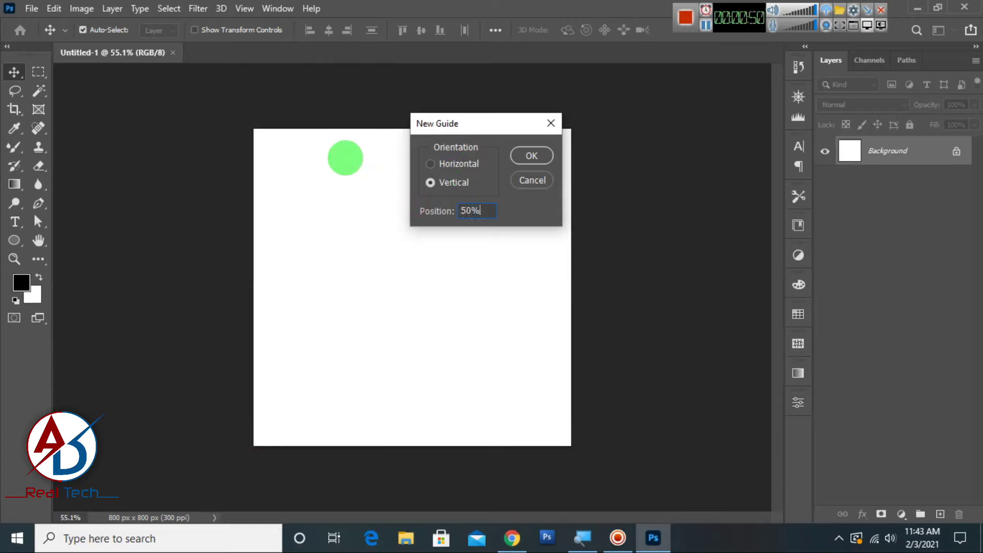
key(Return)
Step: Add a horizontal guide at 50% so both guides cross at the centre
click(240, 9)
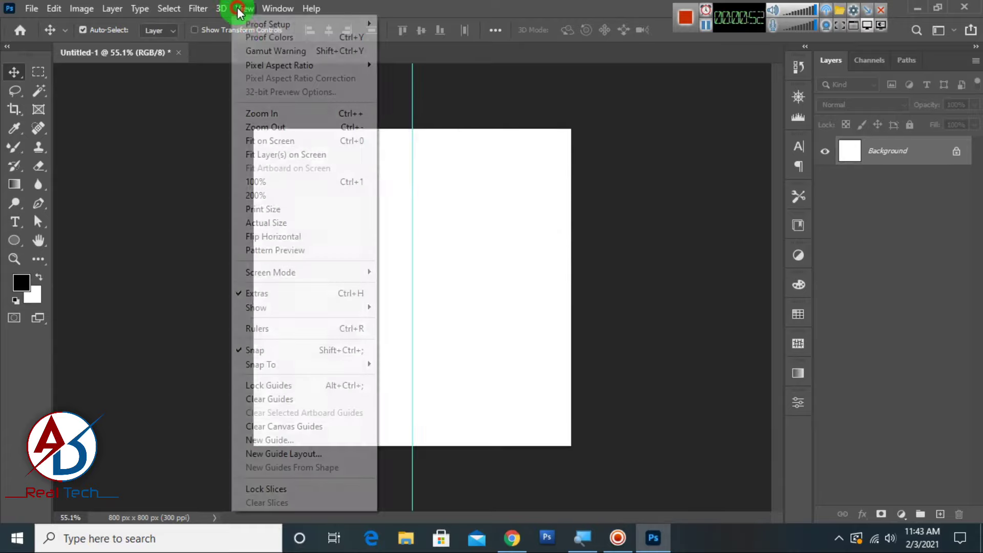
click(283, 441)
click(453, 163)
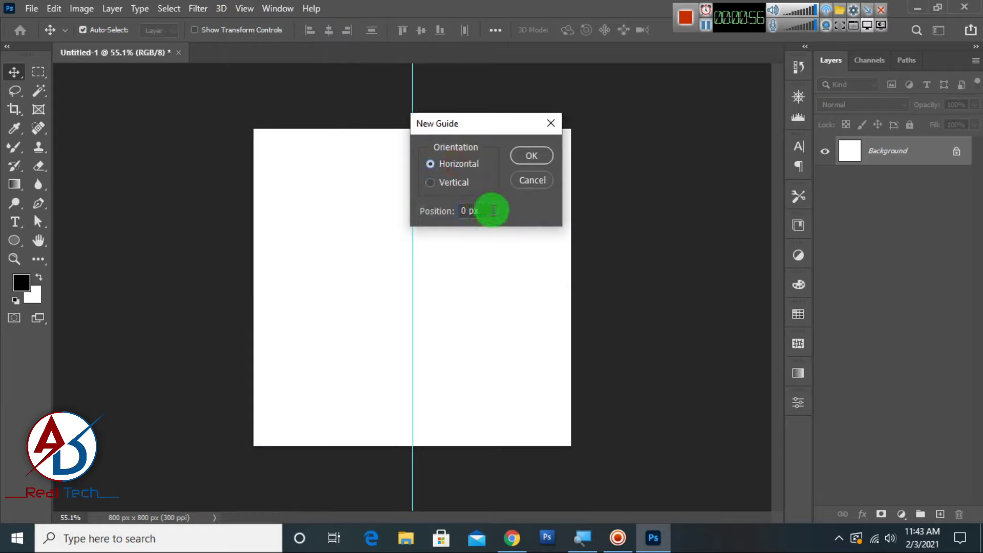
drag(493, 210, 413, 198)
text(50)
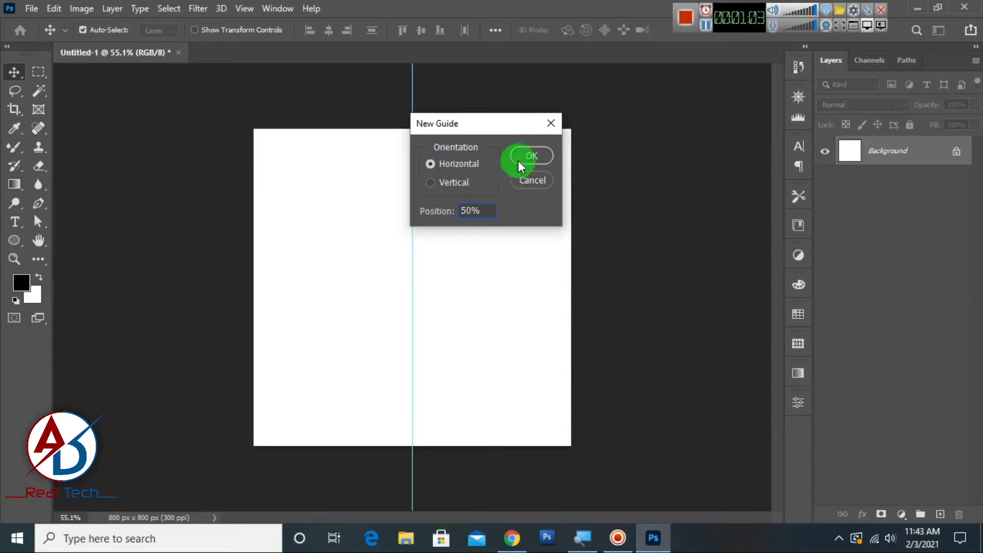
click(524, 157)
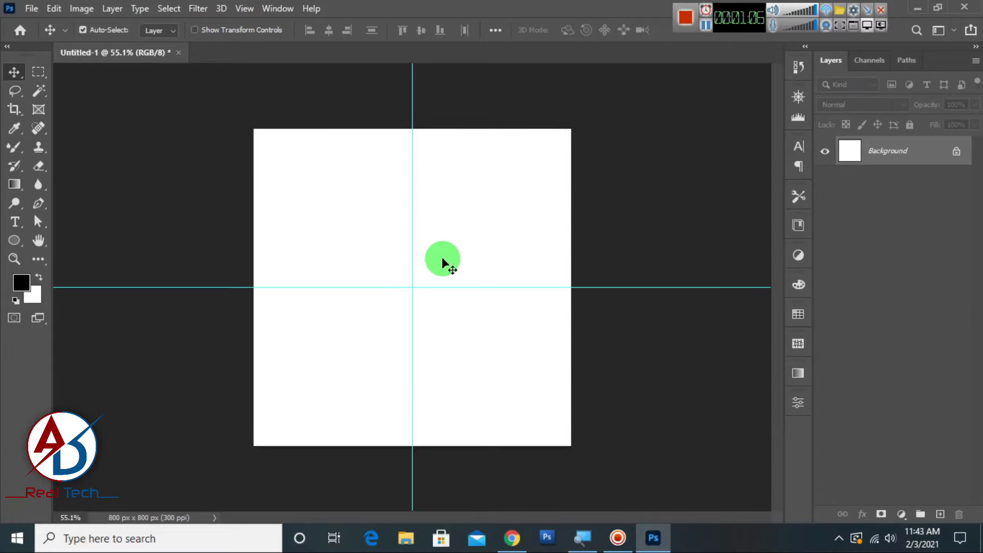
scroll(438, 270, down, 3)
scroll(438, 270, up, 2)
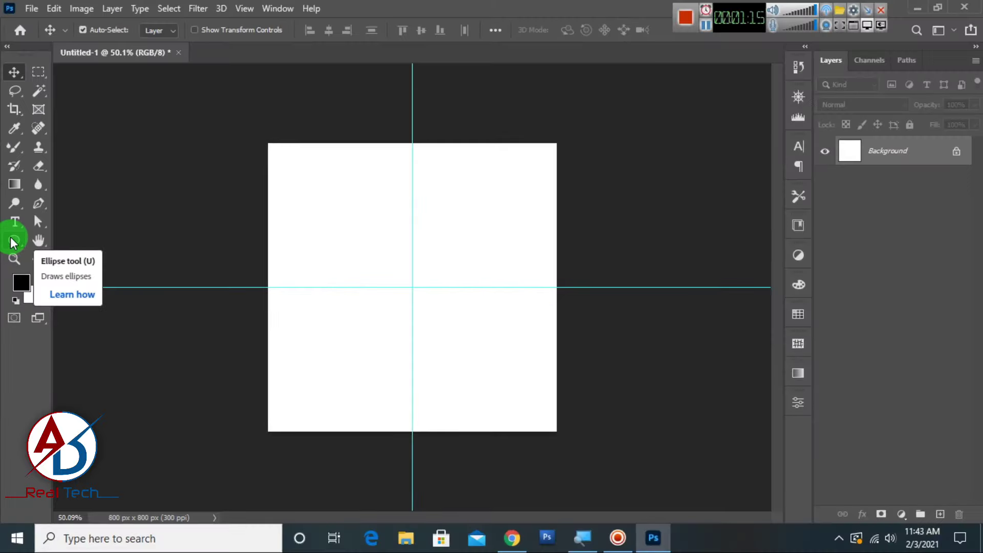
Step: Select the Ellipse tool and set its fill colour to orange
click(14, 241)
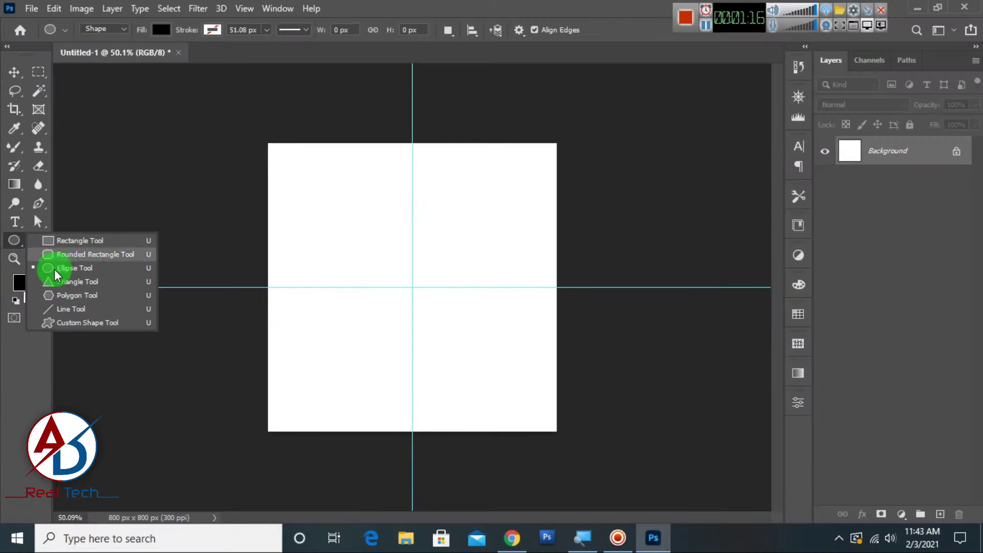
click(75, 268)
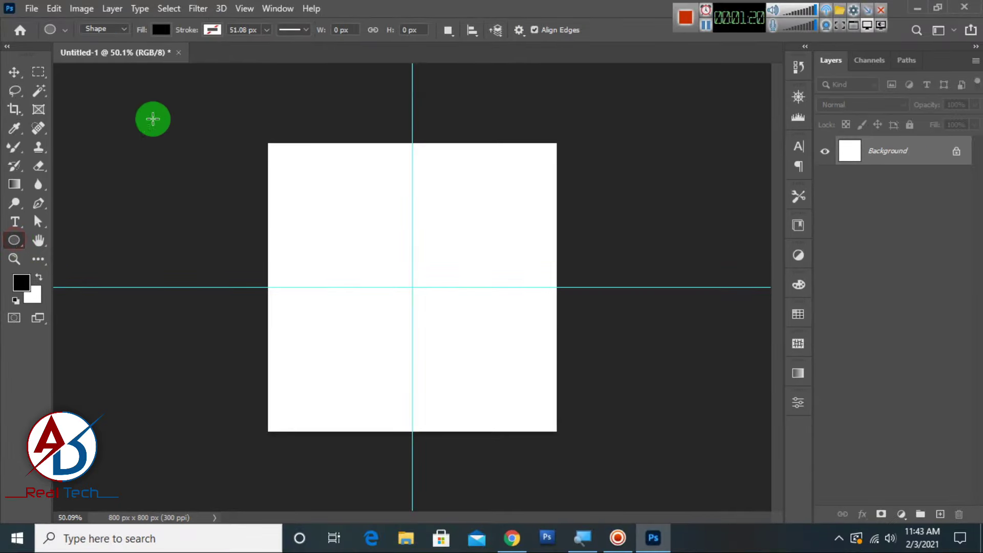
click(161, 30)
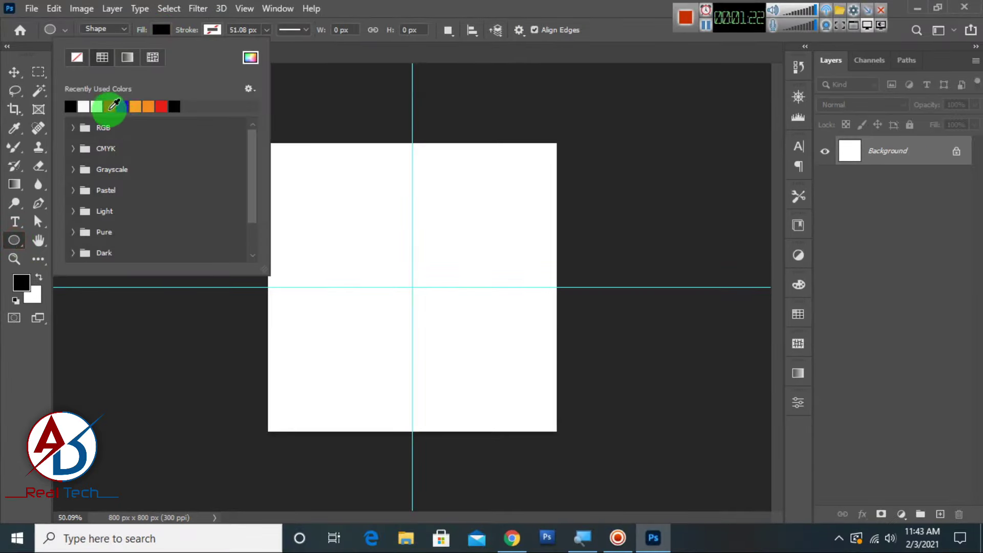
click(135, 106)
click(148, 106)
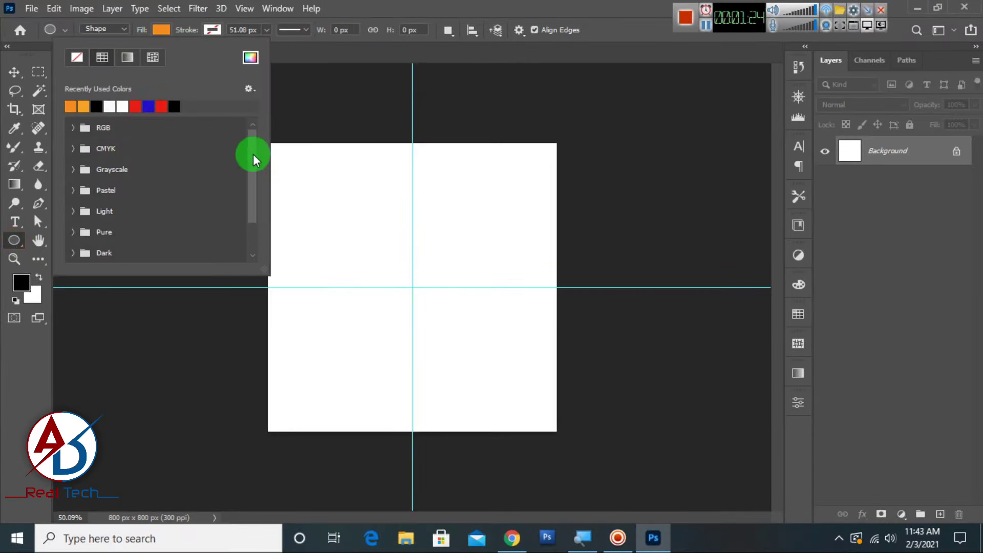
Step: Draw an 800 × 800 px orange circle centred on the canvas
click(412, 286)
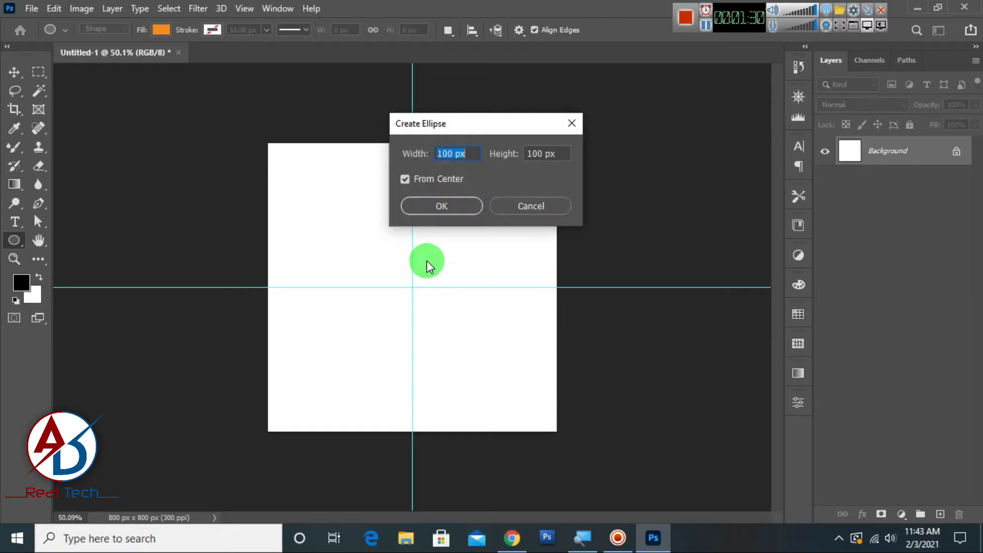
drag(435, 124, 439, 124)
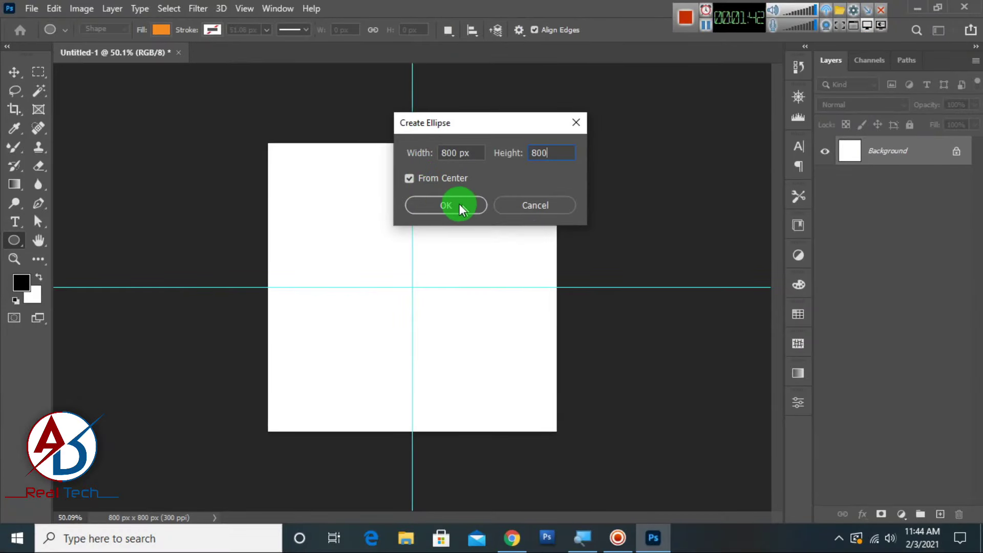
click(447, 205)
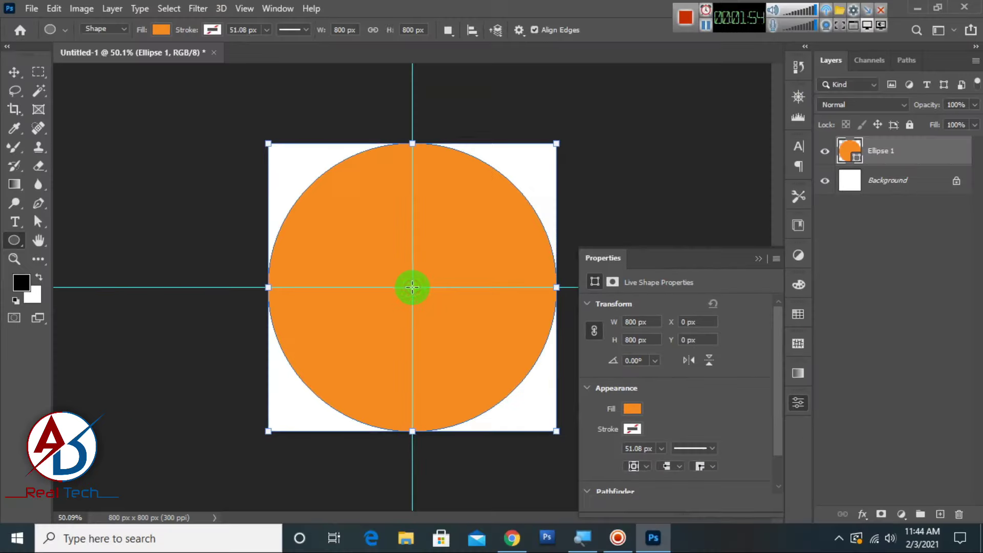
click(412, 287)
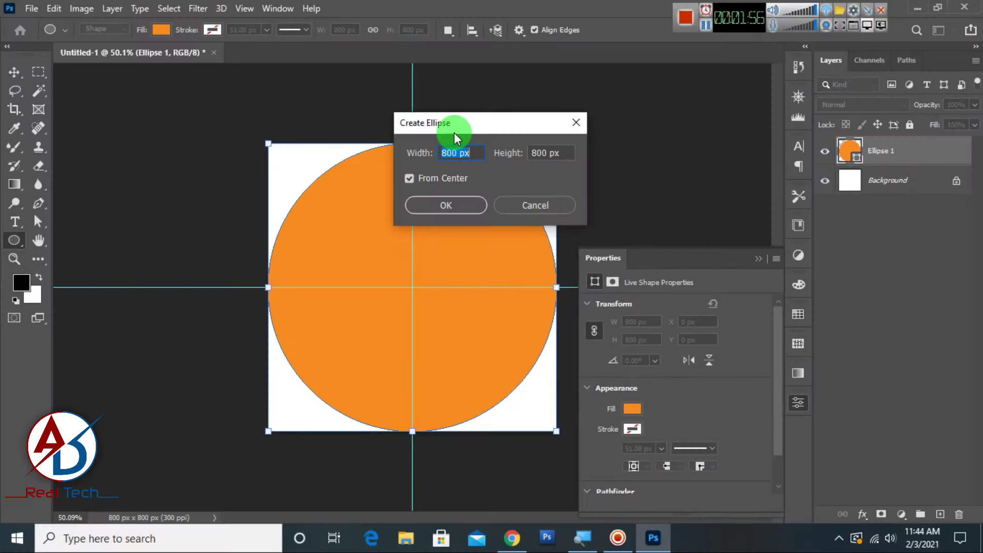
Step: Create a centred 750 px inner circle with a white stroke
text(750)
key(Tab)
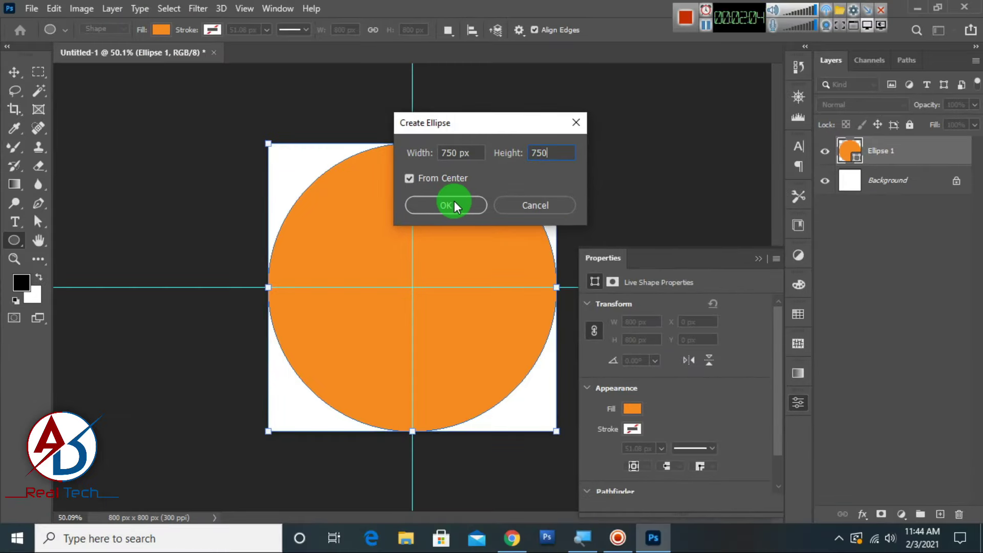
click(445, 205)
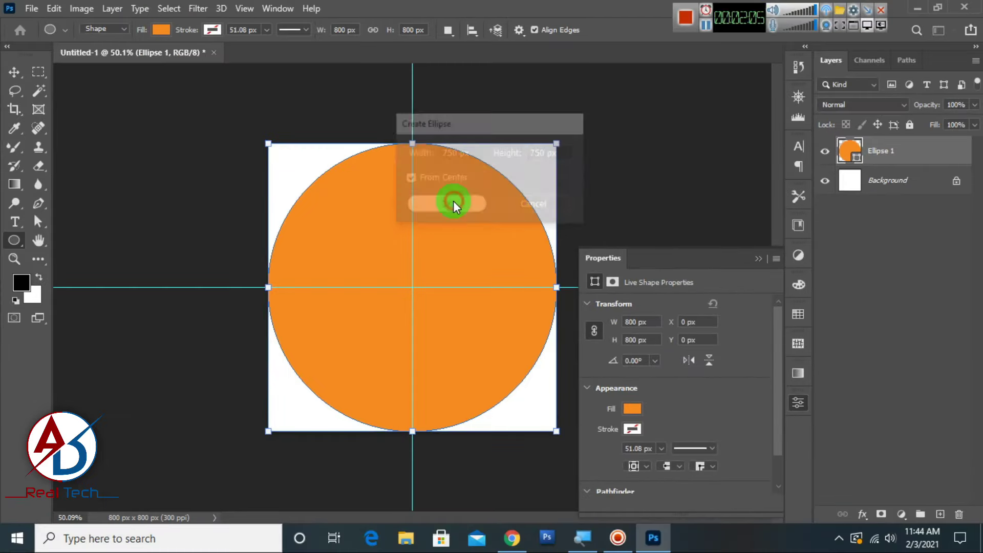
click(210, 30)
click(166, 100)
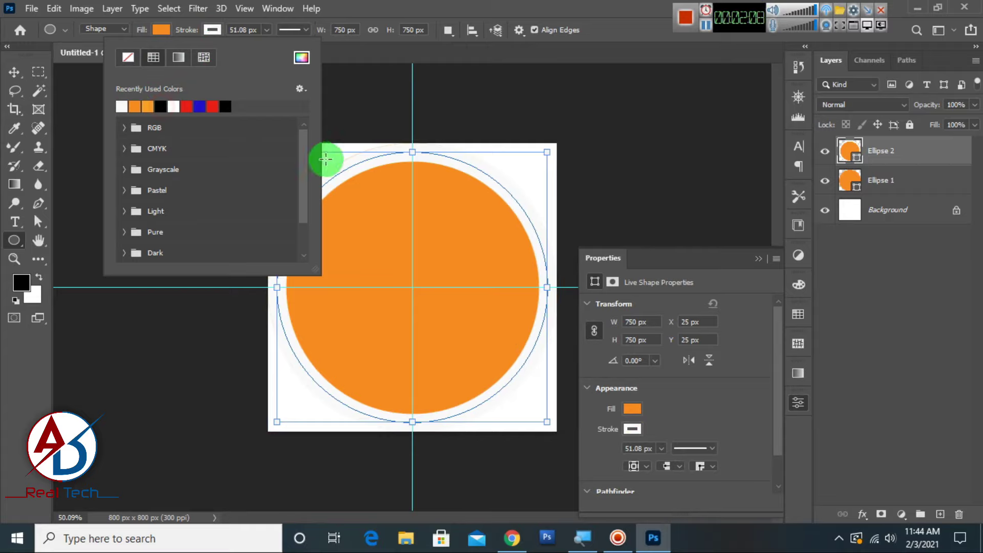
click(266, 30)
Step: Thin the white stroke to about 10 px and deselect the ring layer
drag(265, 45, 257, 51)
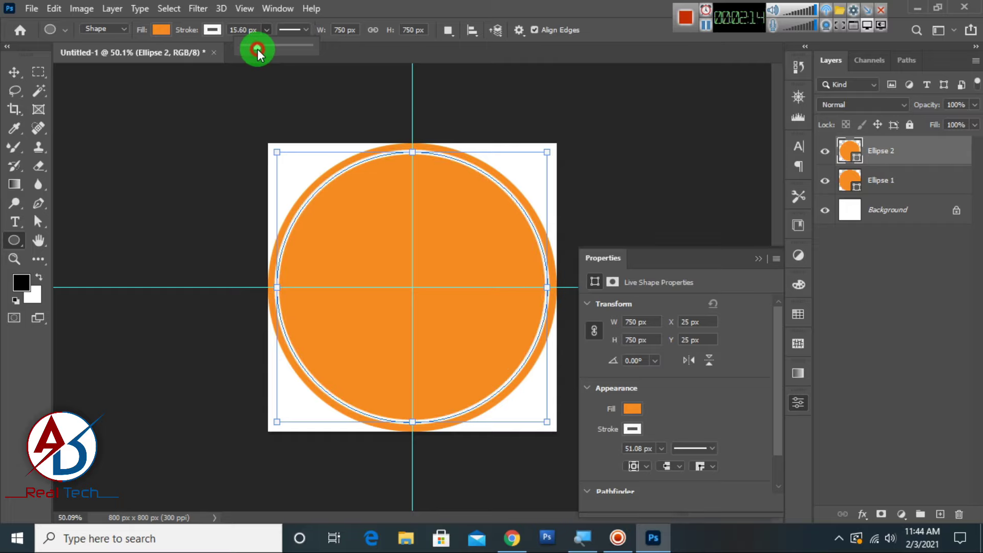
drag(258, 49, 251, 36)
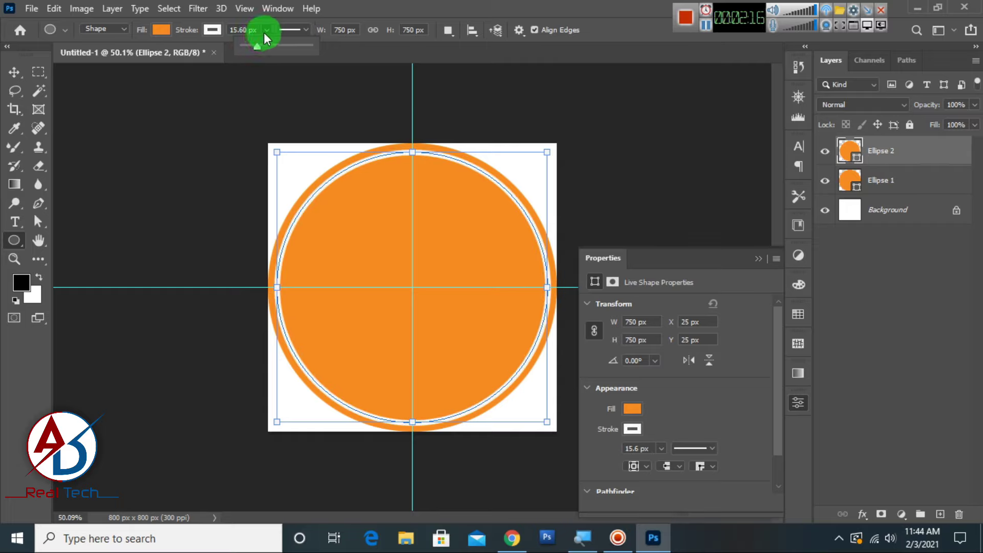
click(212, 29)
text(15)
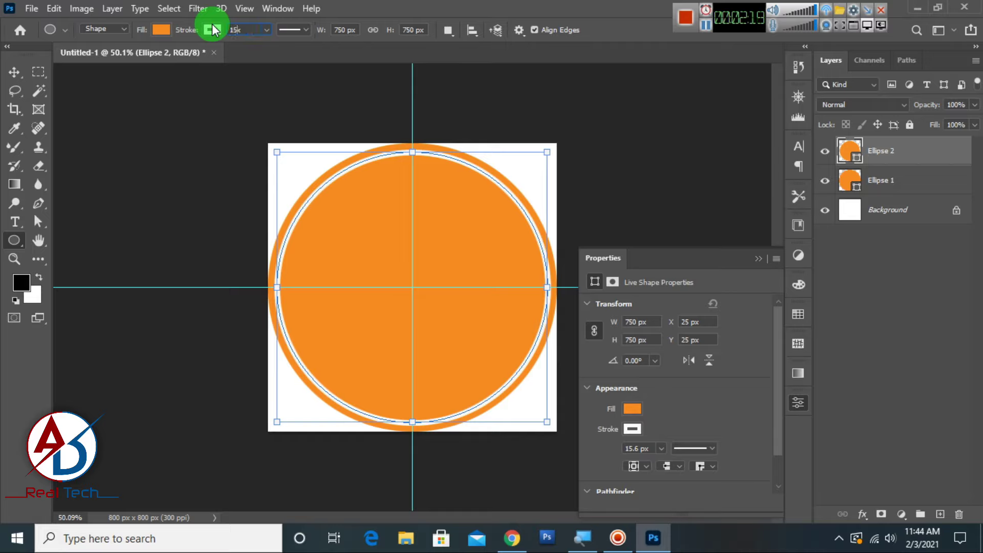
key(Return)
key(Return)
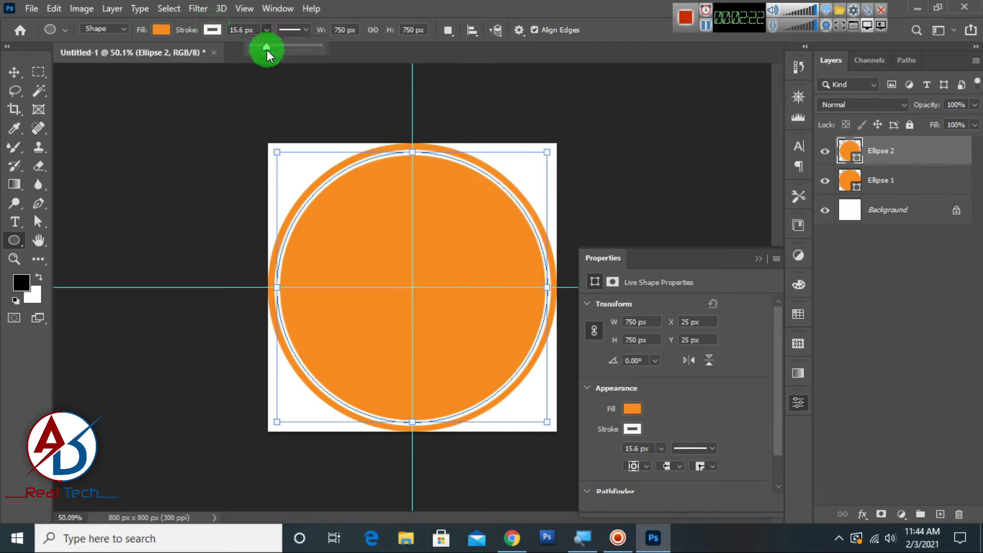
drag(266, 46, 264, 46)
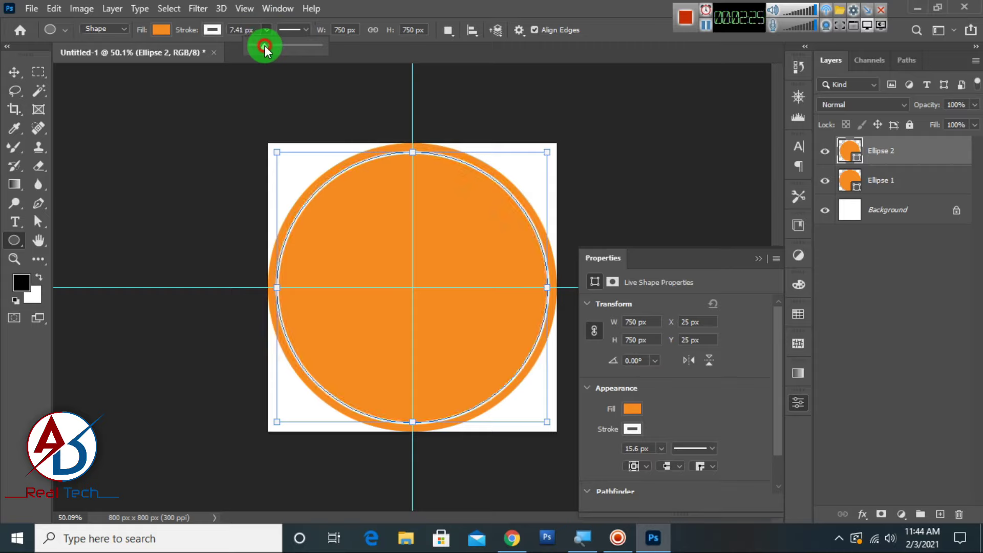
click(14, 73)
click(272, 136)
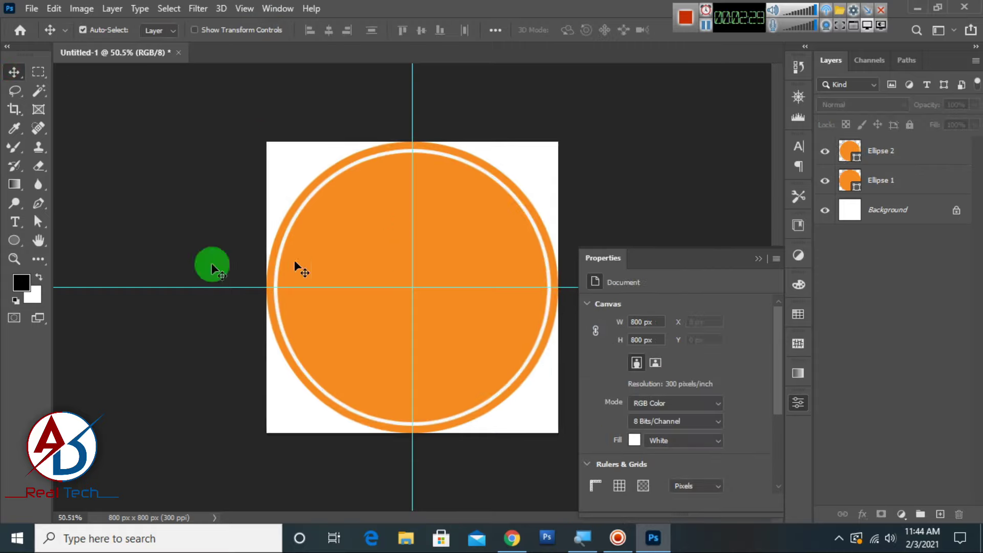
Step: Draw a 550 × 550 px orange circle from the canvas centre
click(14, 240)
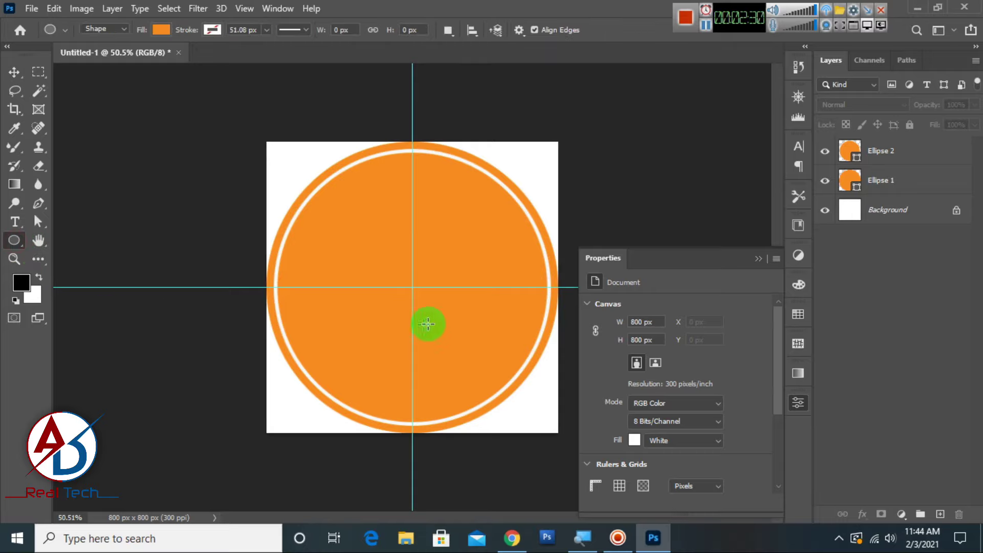
click(412, 287)
click(441, 179)
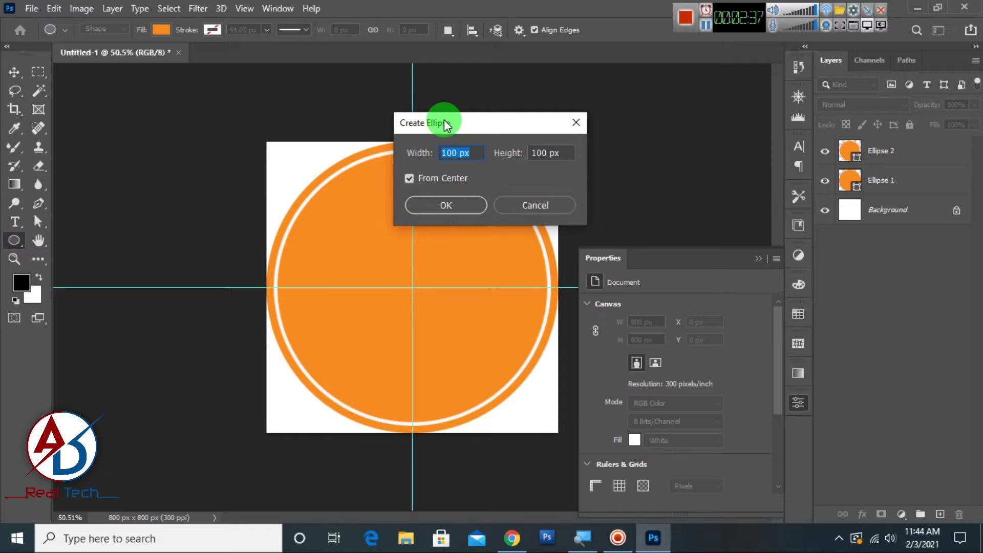
text(0)
key(Tab)
text(550)
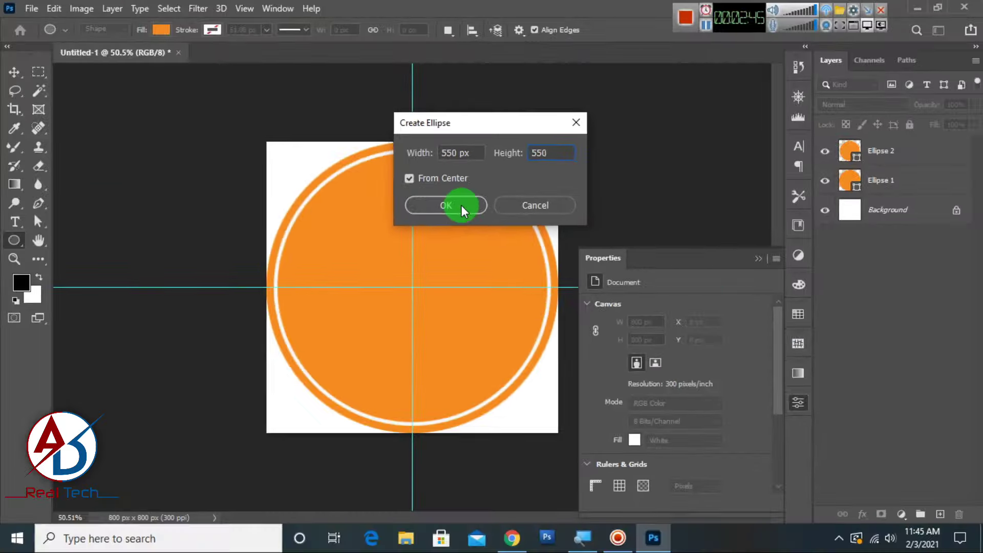
click(462, 205)
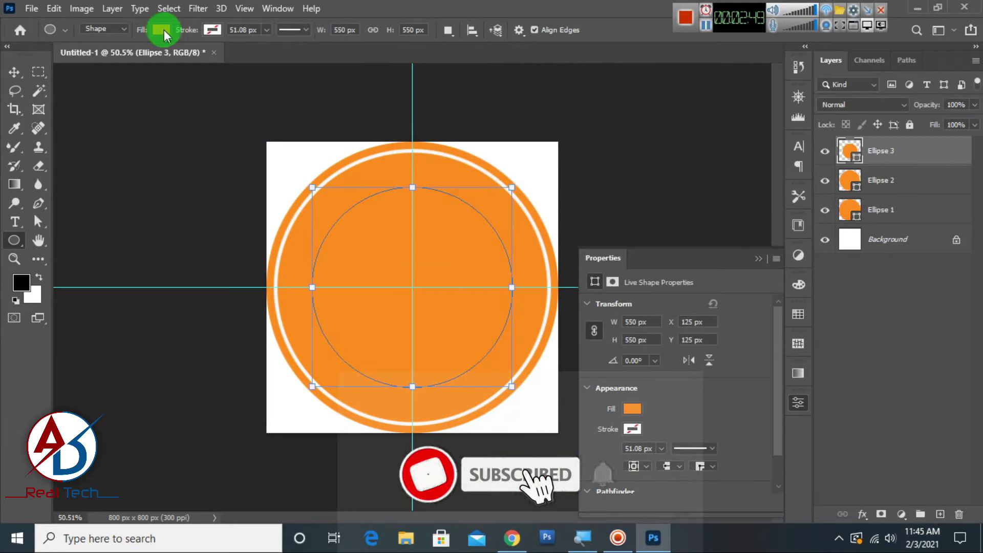
Step: Give the 550 px circle a white outline about 7 px thick
click(213, 30)
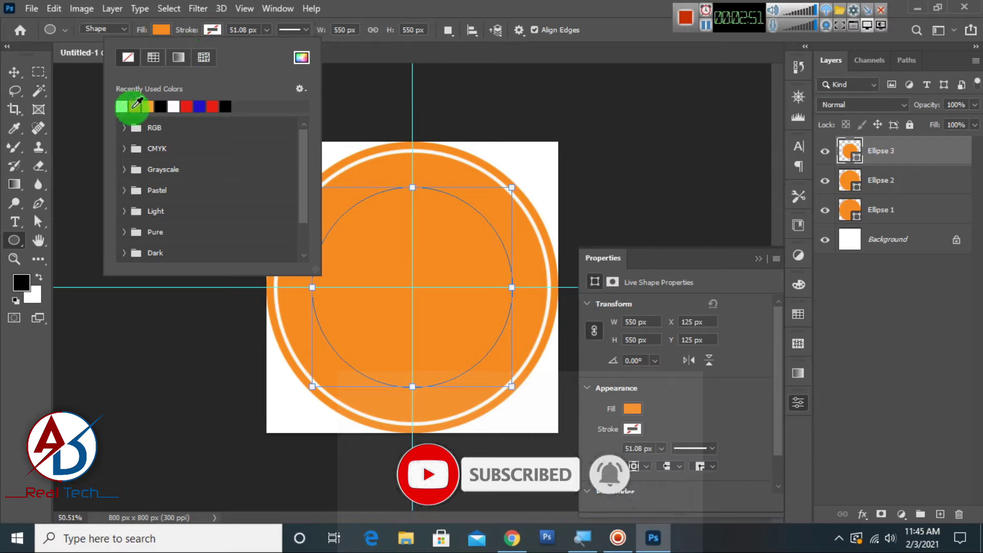
click(122, 106)
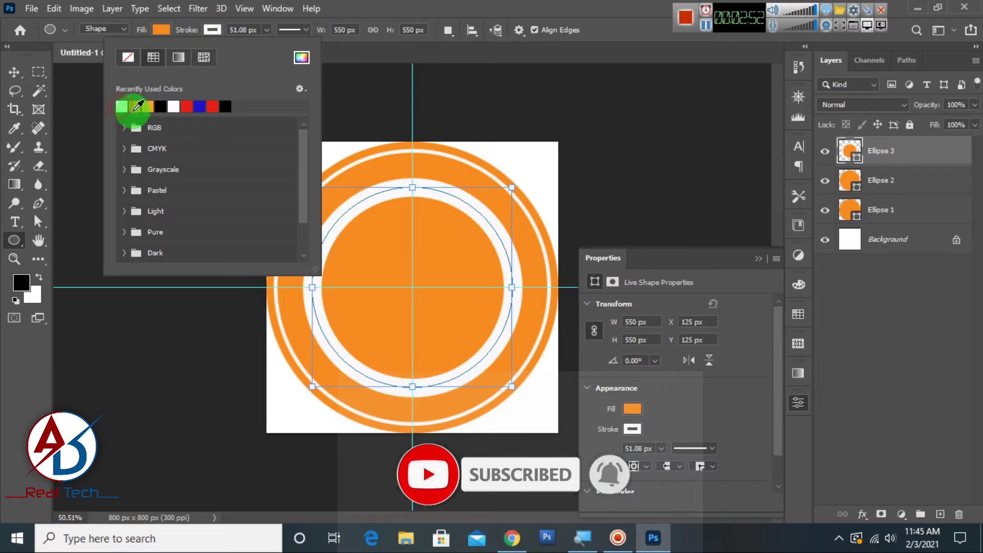
click(357, 7)
click(265, 30)
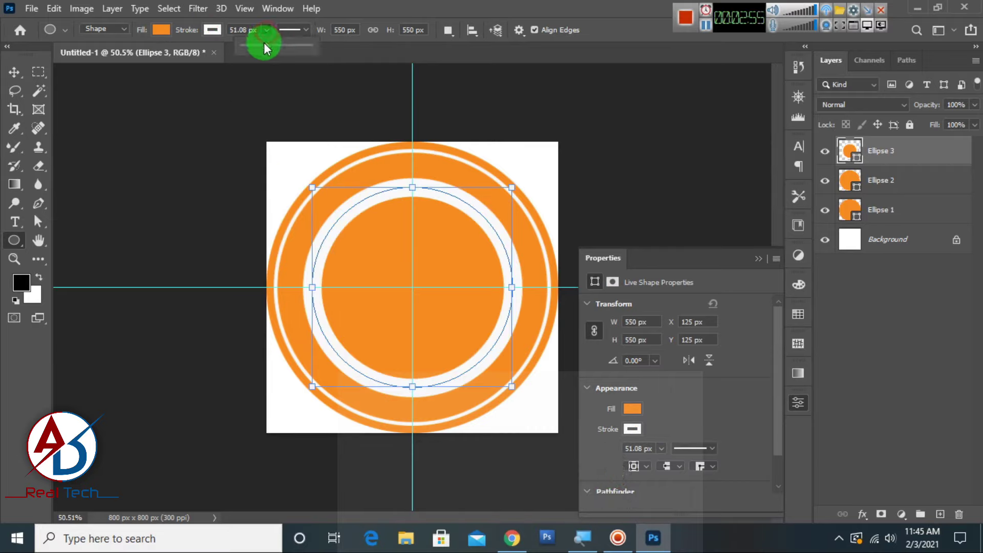
drag(263, 43, 255, 50)
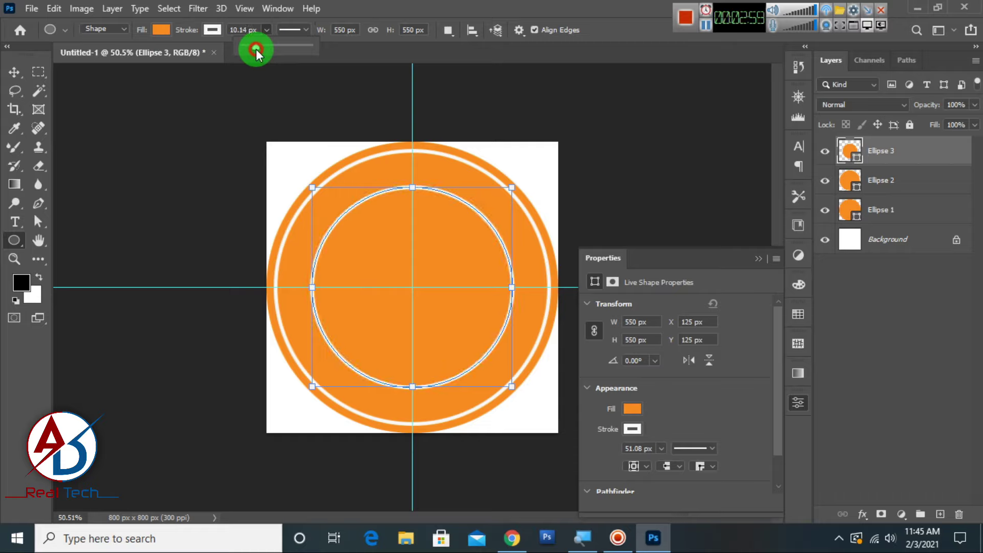
Step: Deselect the 550 px circle, zoom to review the three-ring badge, and reselect the Ellipse tool
click(13, 70)
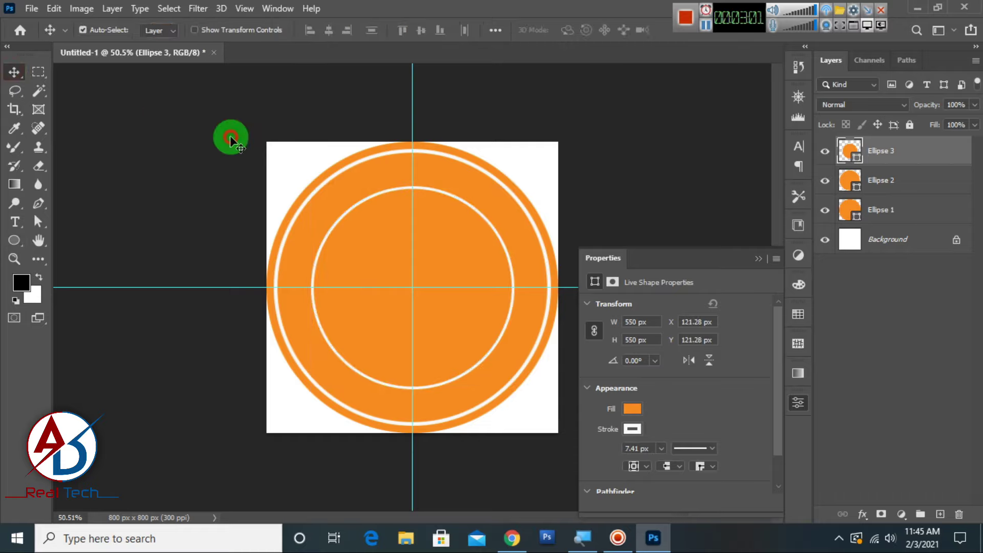
click(228, 138)
scroll(431, 289, down, 2)
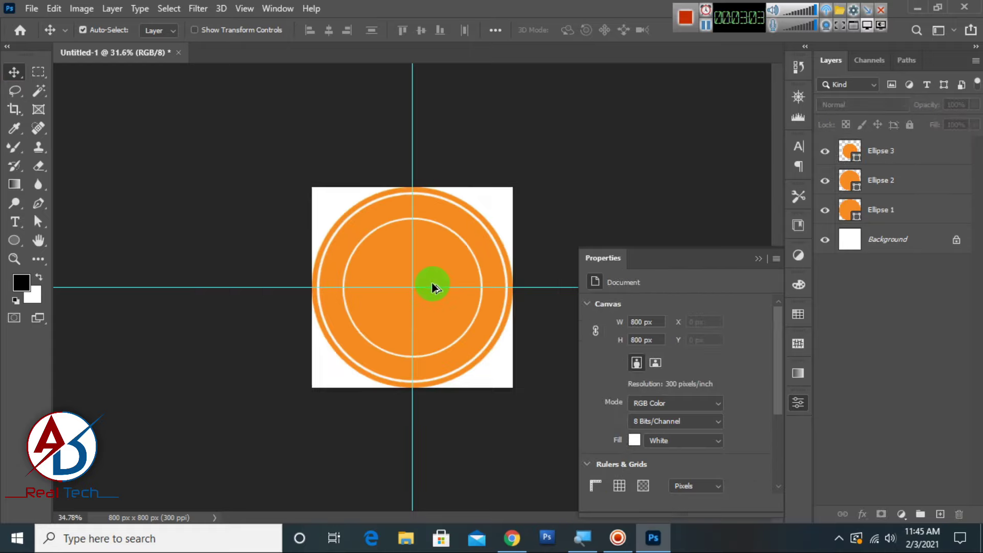
scroll(432, 290, up, 5)
scroll(432, 290, down, 3)
scroll(433, 292, down, 1)
scroll(432, 290, up, 2)
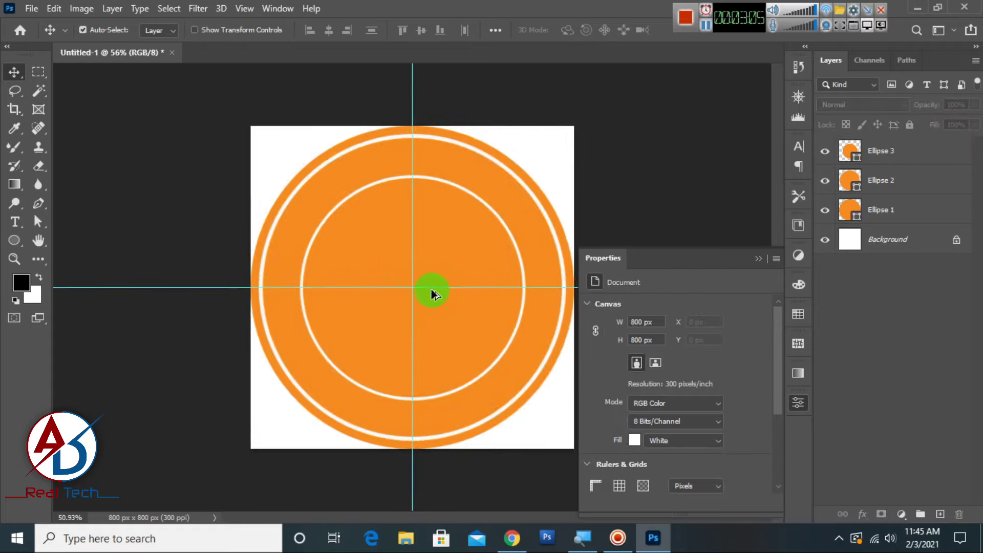
scroll(435, 287, down, 1)
scroll(435, 287, up, 1)
scroll(492, 308, down, 3)
scroll(466, 308, up, 1)
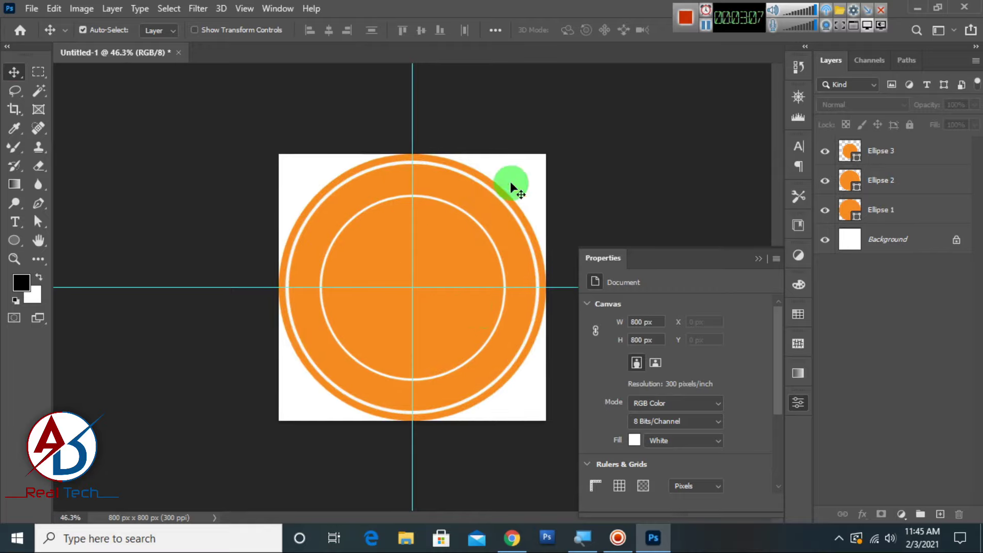
scroll(434, 296, down, 1)
scroll(427, 293, down, 1)
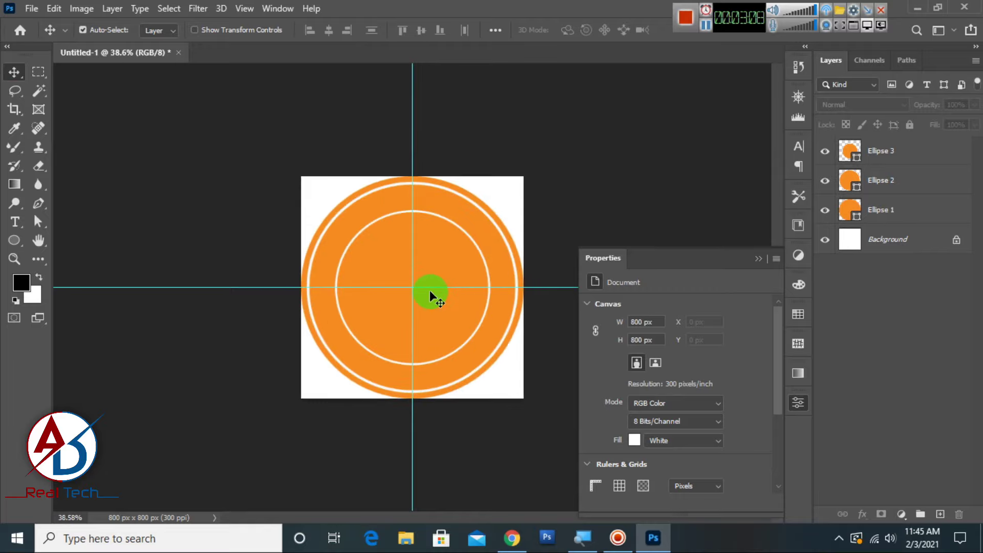
click(15, 240)
right_click(15, 240)
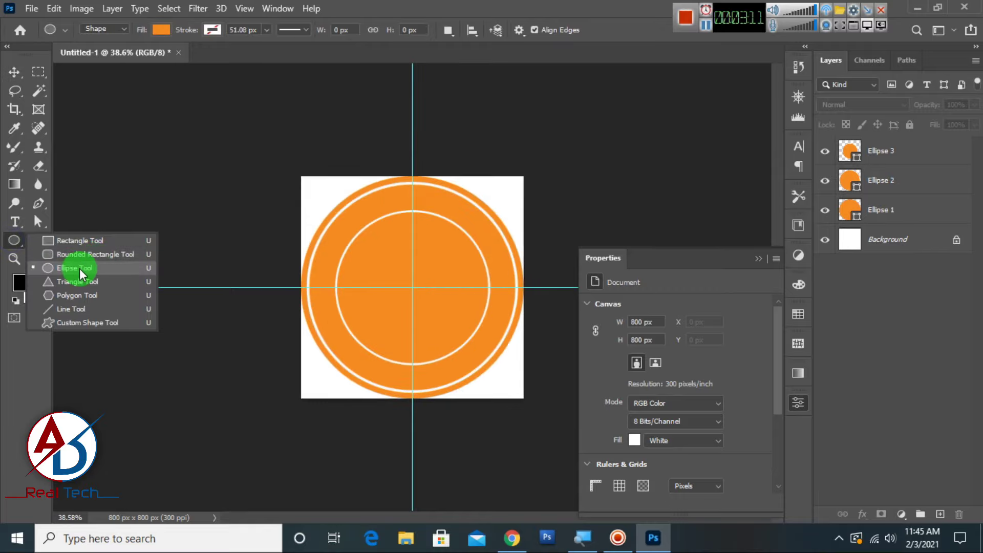
Step: Draw a centred 600 × 600 px circular path using the Ellipse tool in Path mode
click(79, 270)
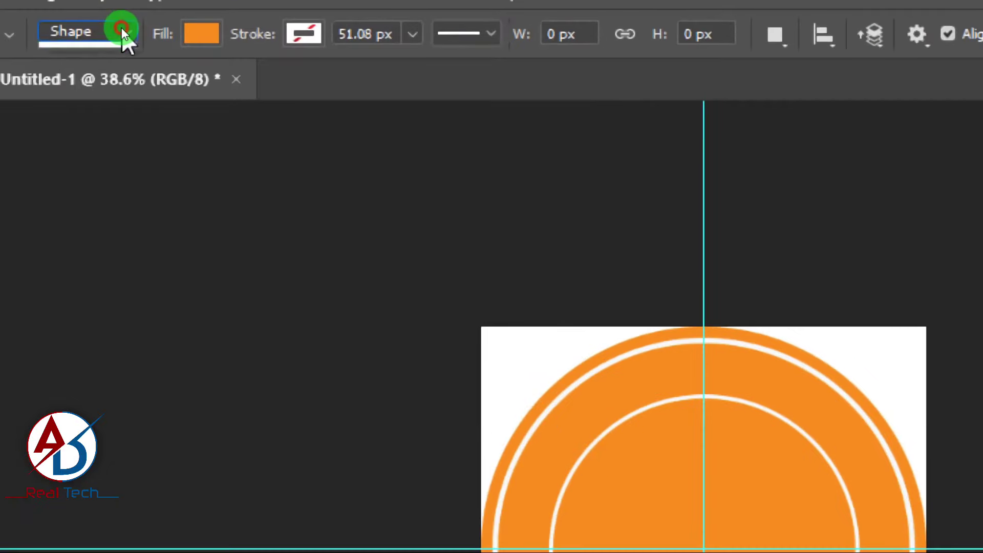
click(121, 28)
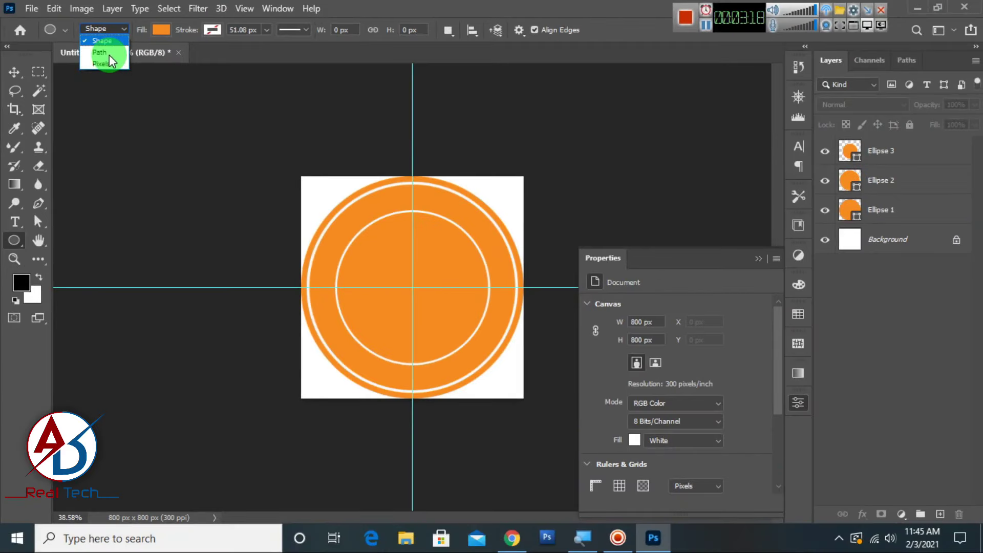
click(109, 54)
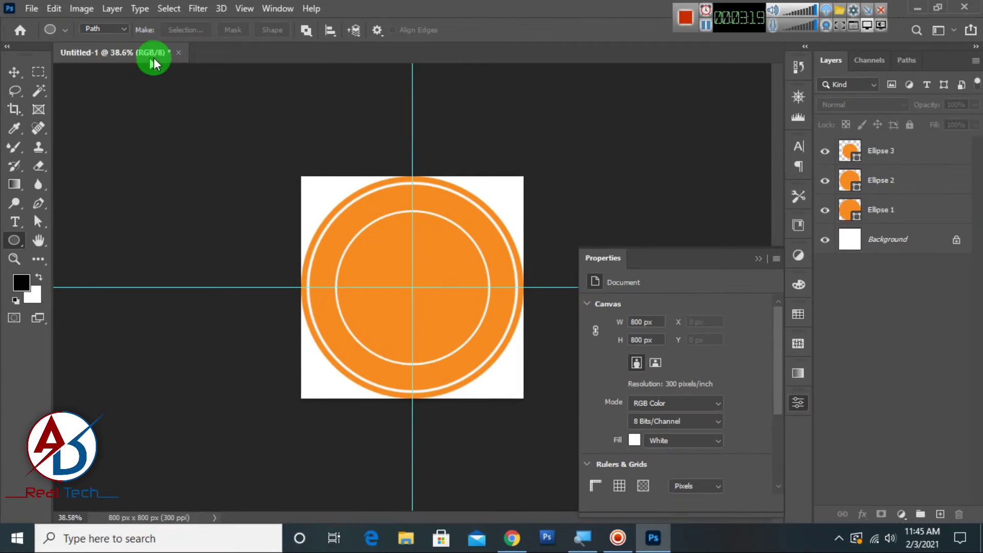
click(413, 288)
text(600)
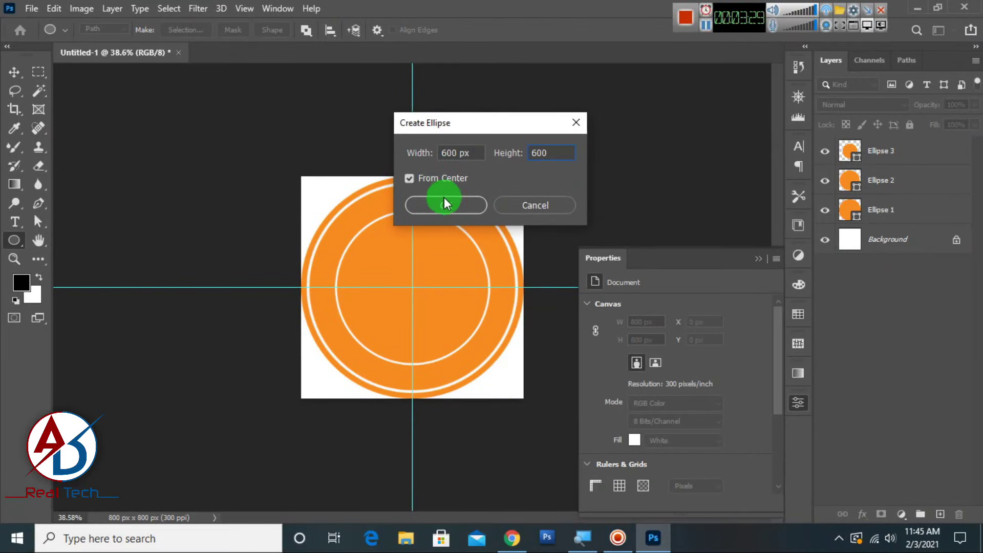
click(446, 205)
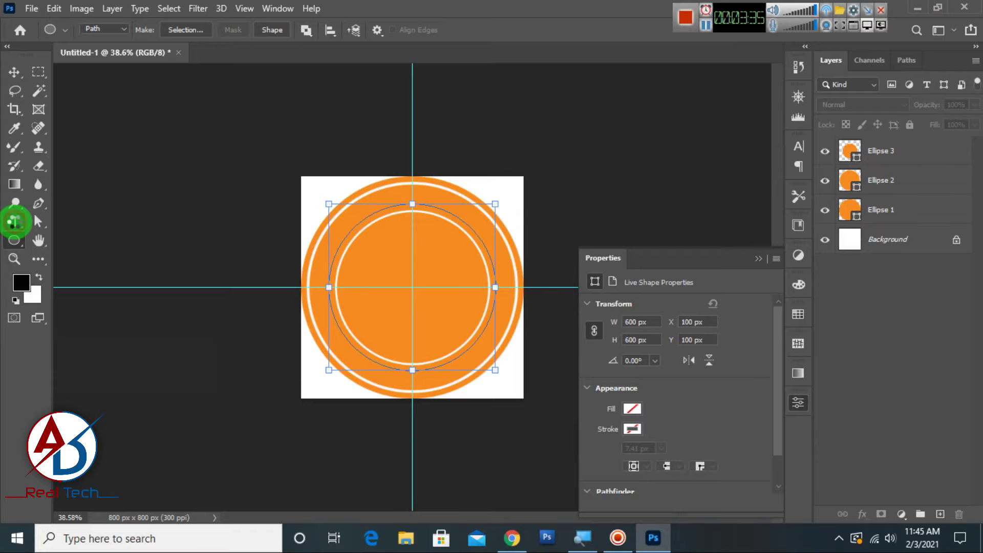
click(16, 221)
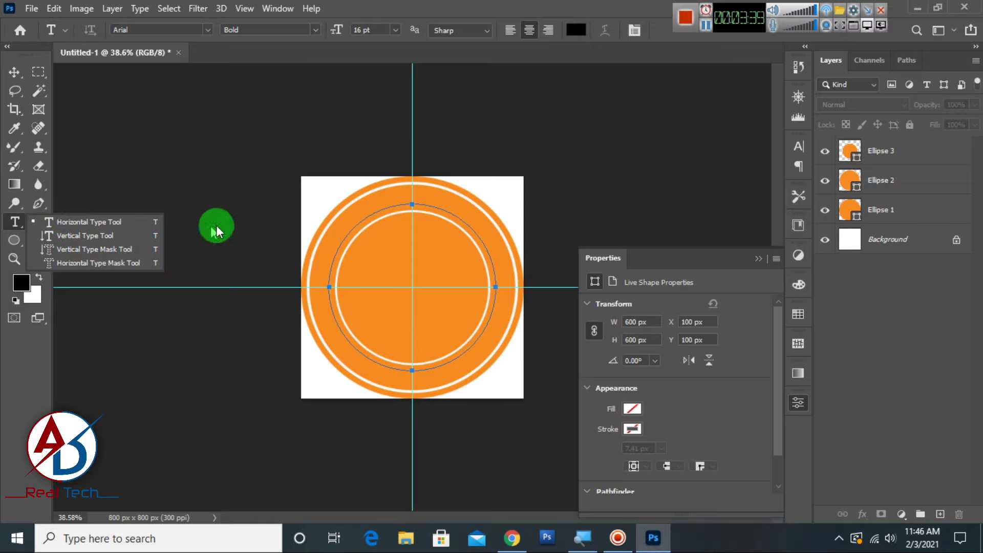
Step: Reset the Character panel to defaults and set the font to Arial Bold
click(800, 147)
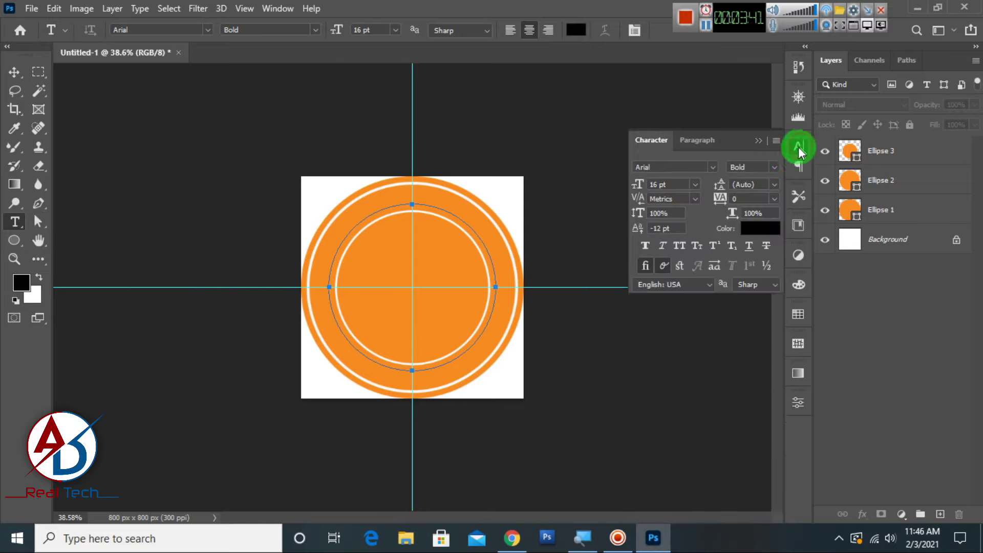
click(777, 141)
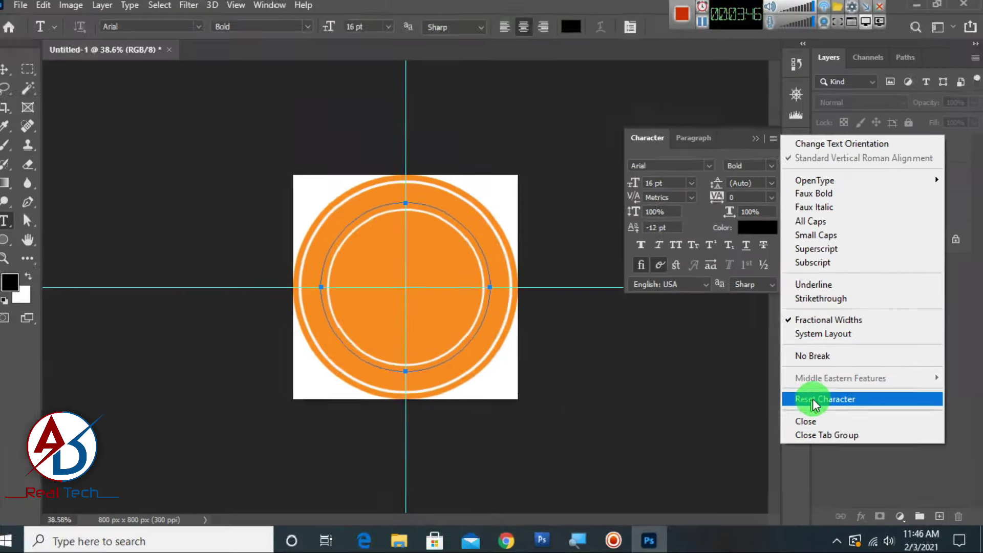
click(813, 398)
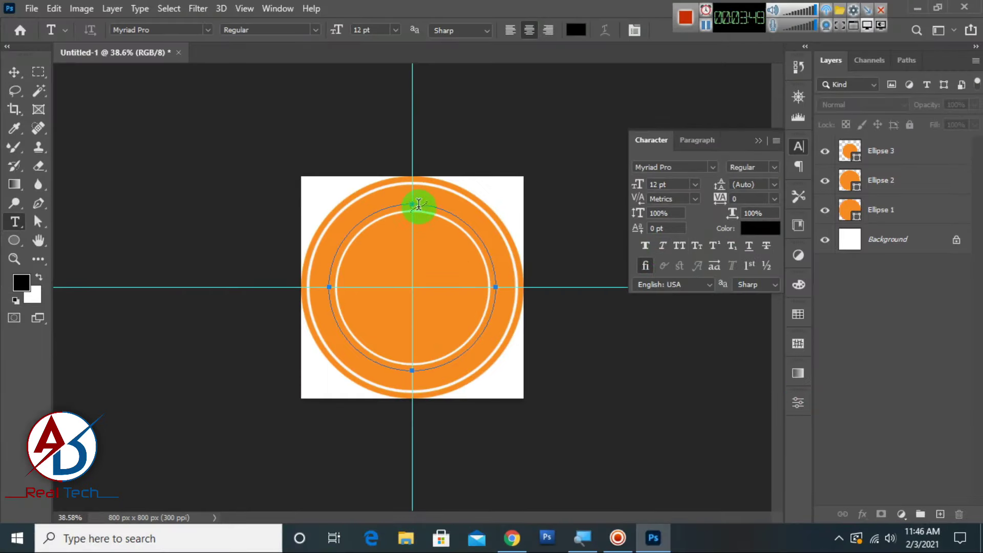
click(690, 165)
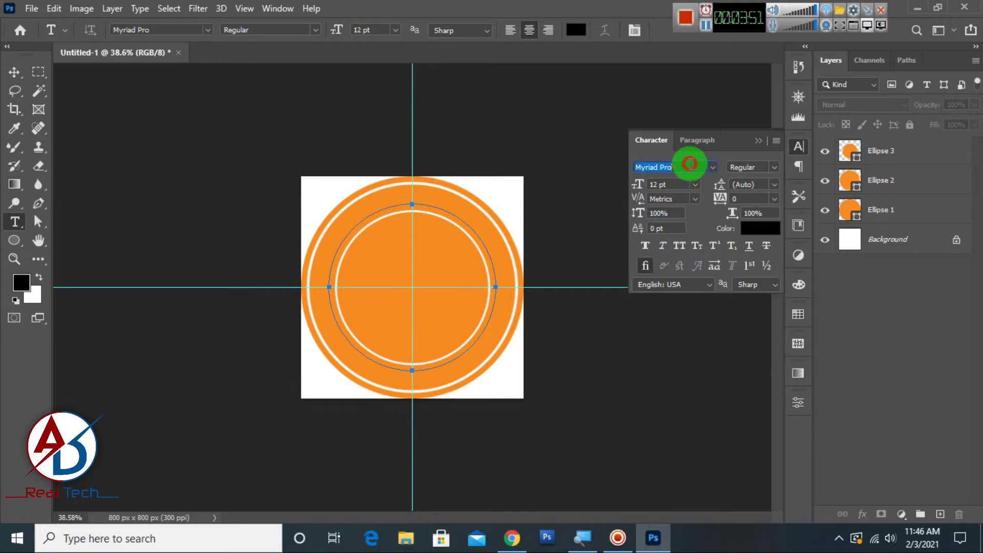
click(697, 172)
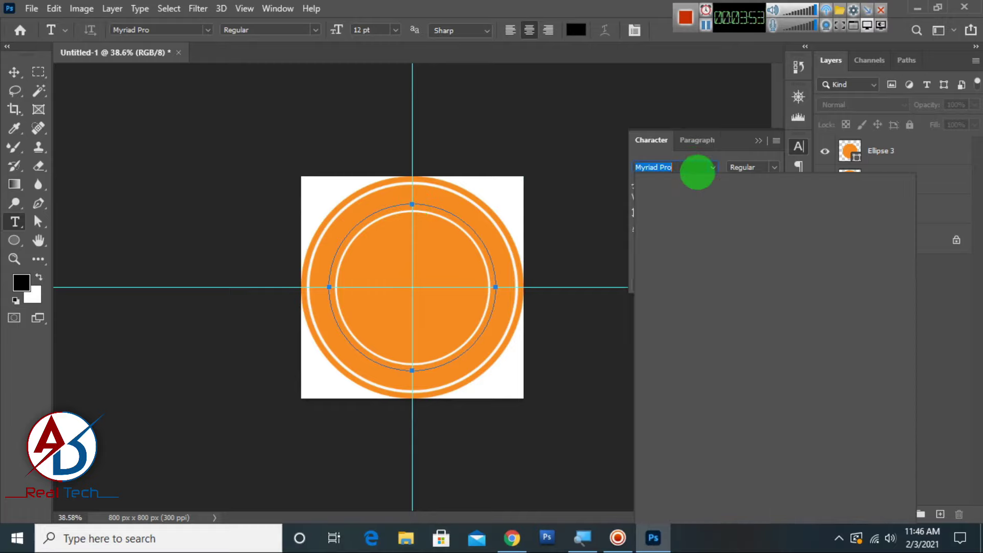
text(a)
scroll(684, 241, down, 5)
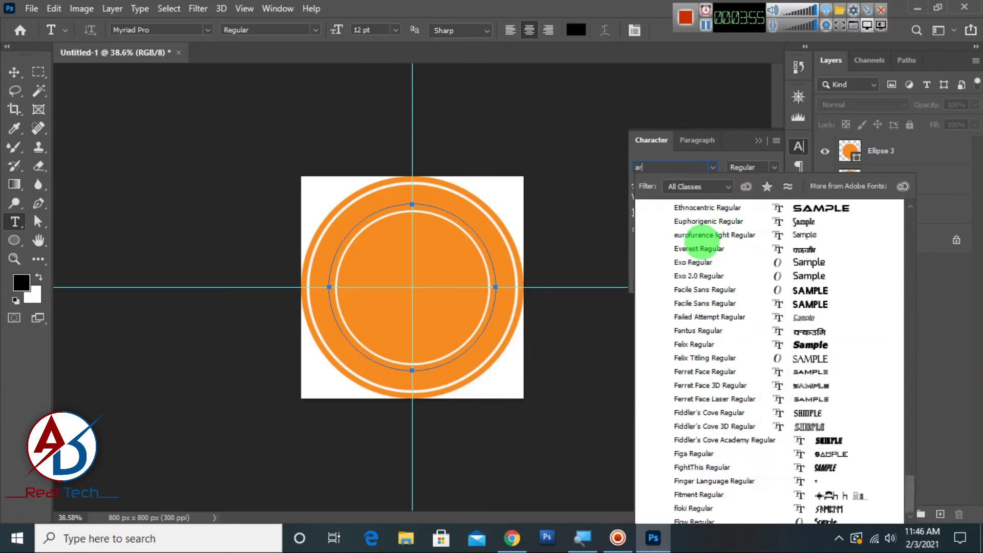
text(Arial)
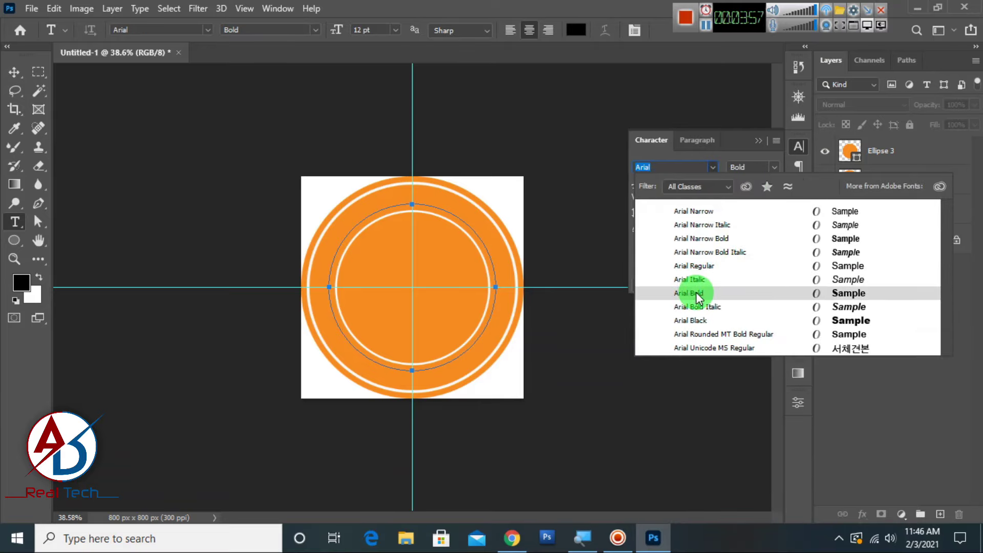
click(689, 292)
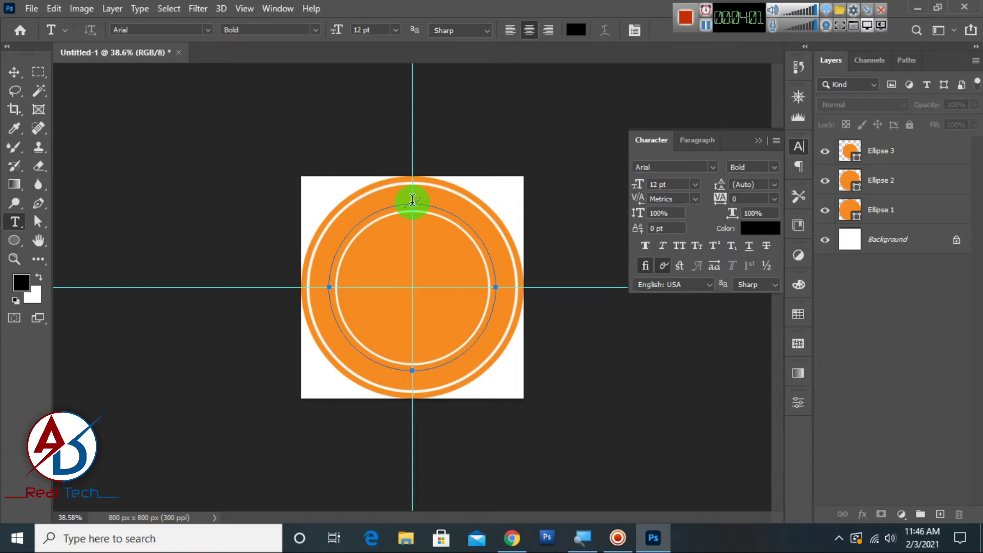
scroll(413, 200, up, 1)
scroll(415, 201, up, 2)
scroll(416, 201, up, 1)
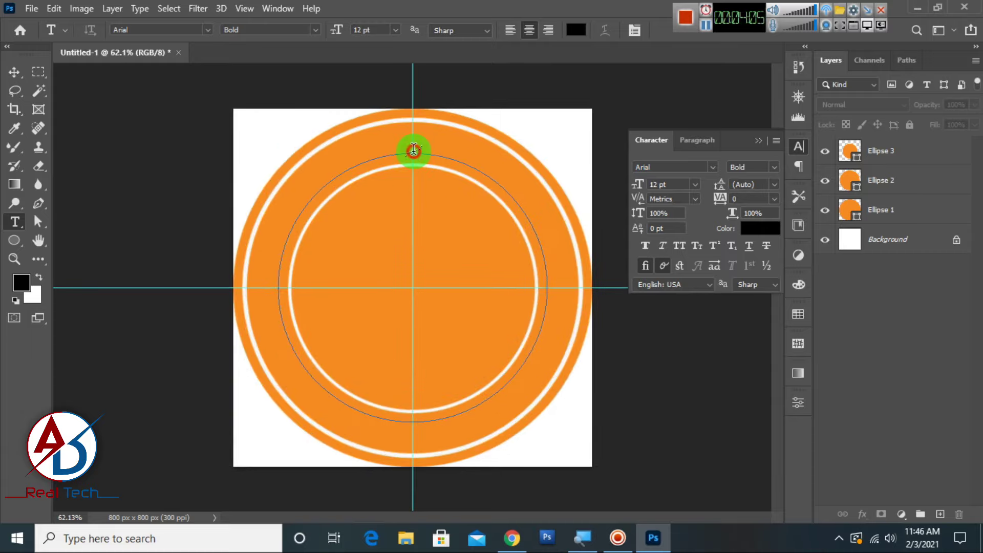
Step: Replace the stray letters on the path with 'TYPE YOUR TITLE NAME HERE'
click(414, 150)
text(ddf)
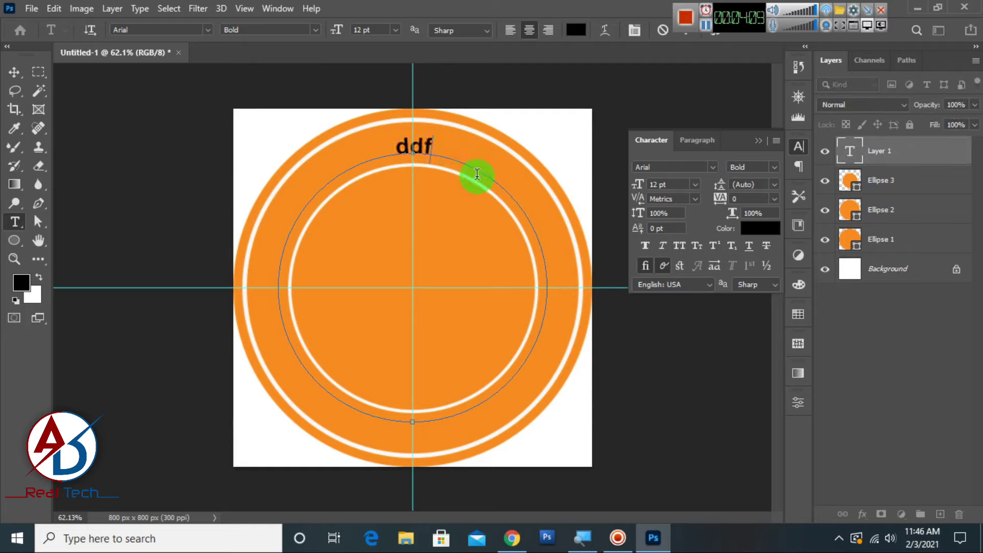
key(BackSpace)
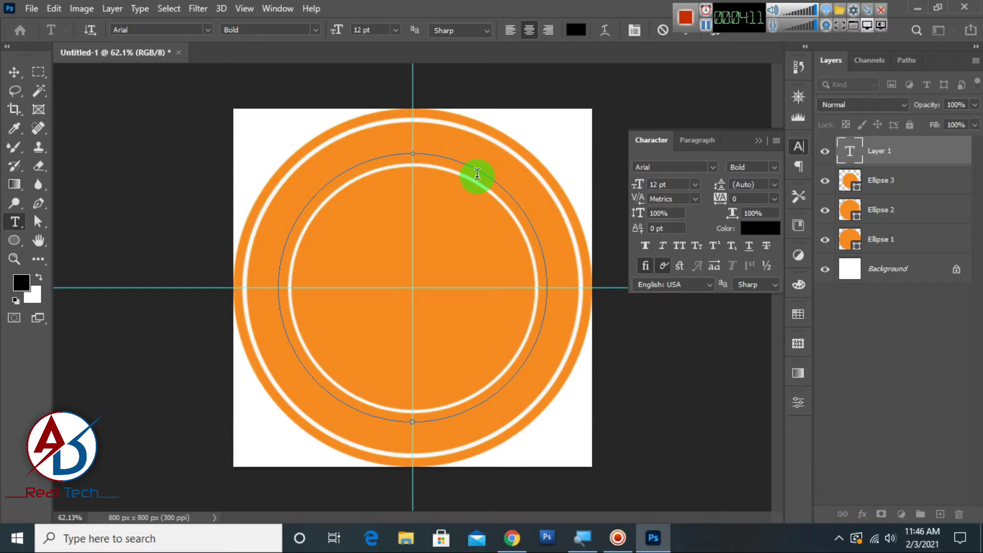
text(TYPE)
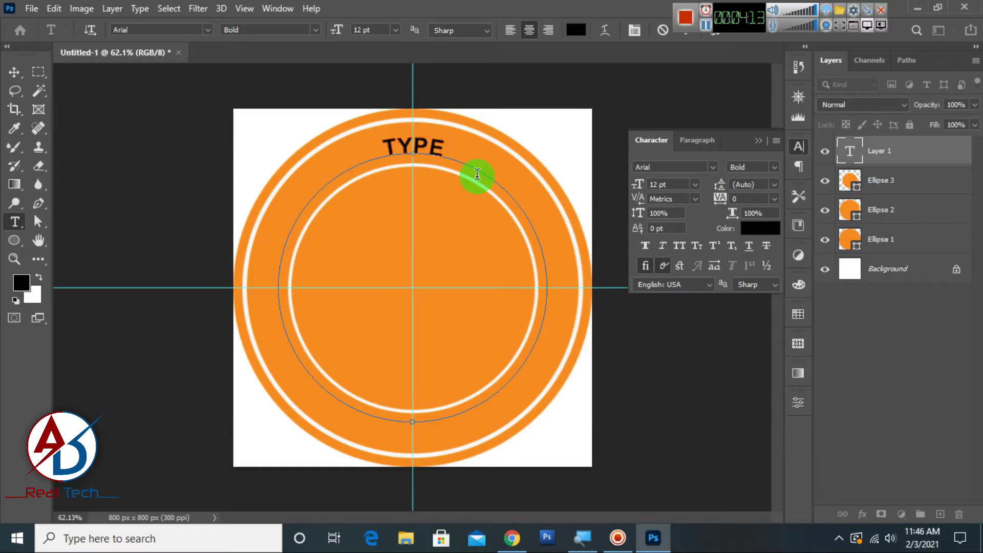
text( YOUR)
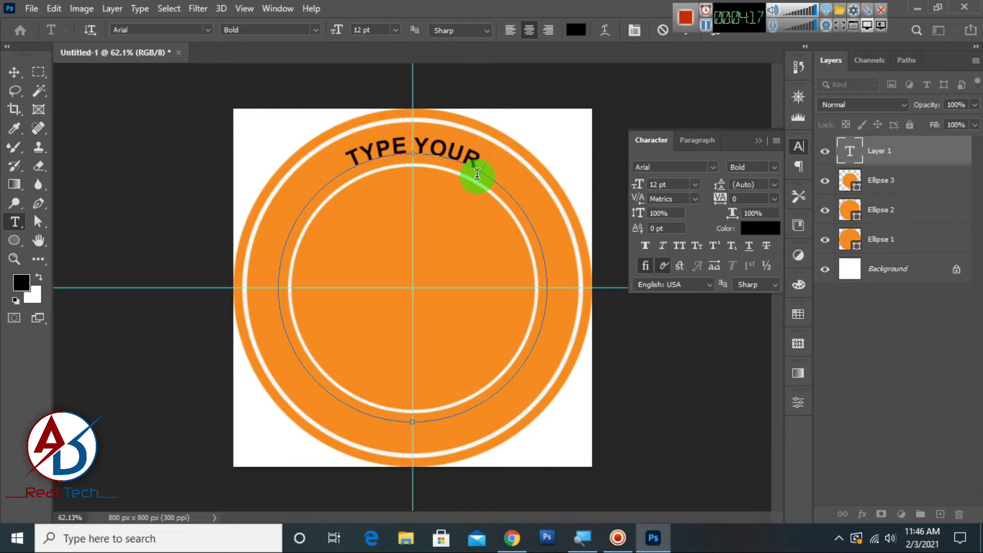
text( TITLE)
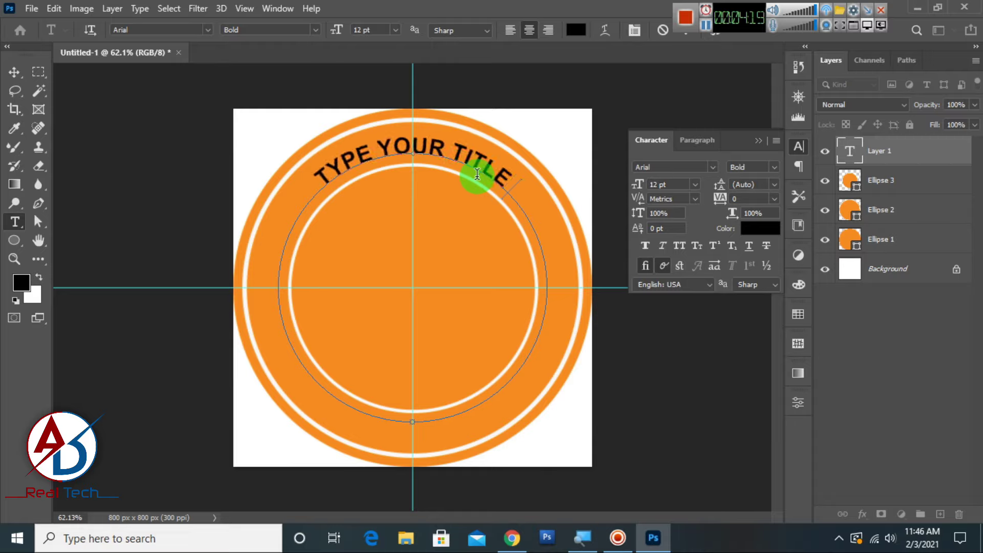
text( NAME)
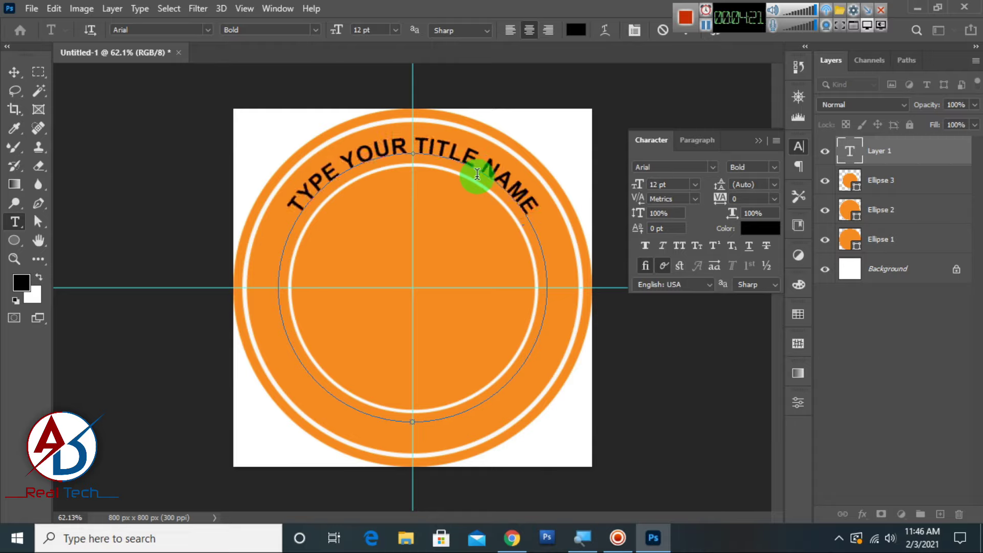
text( HERE)
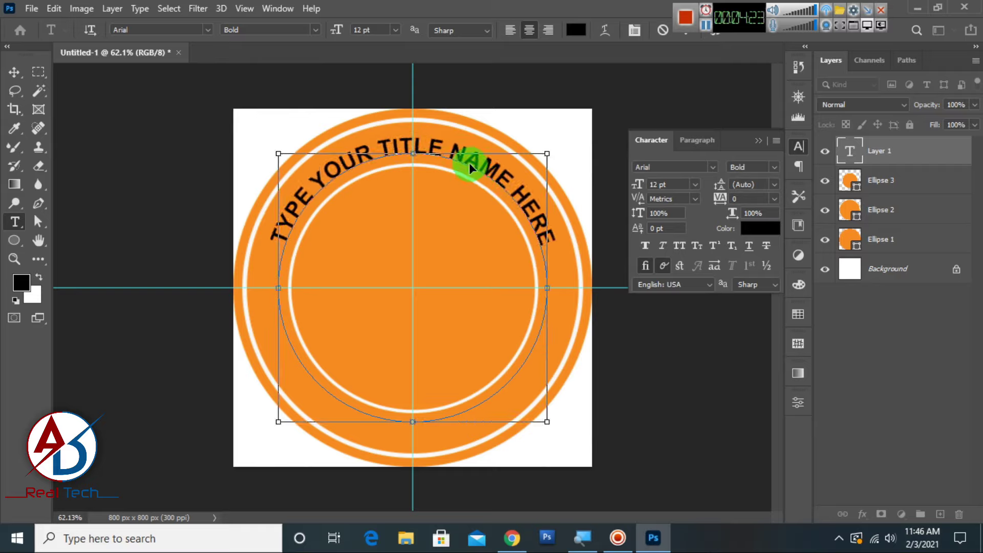
Step: Enlarge the curved title text to 15 pt and deselect the text layer
drag(278, 237, 570, 238)
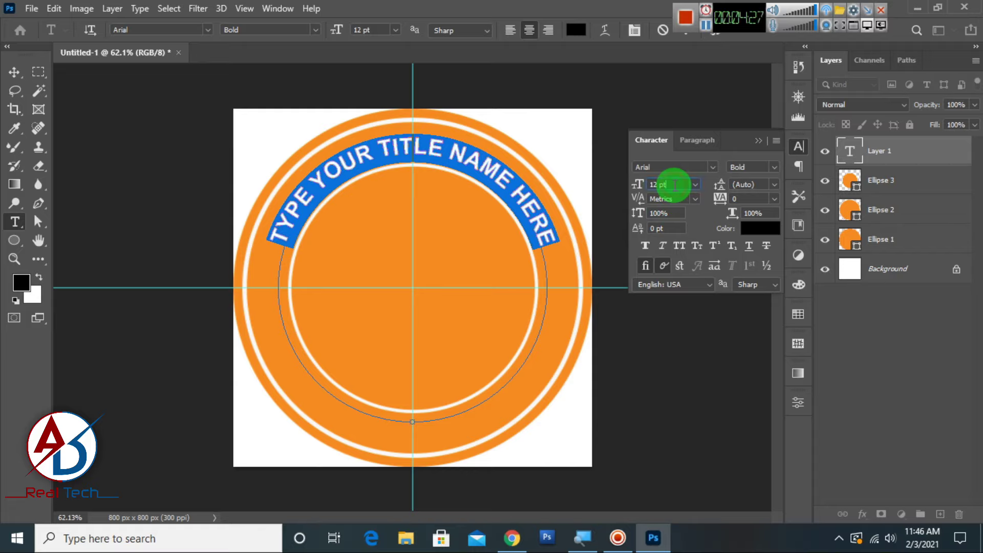
scroll(675, 185, up, 1)
scroll(675, 185, up, 1)
scroll(675, 185, up, 1)
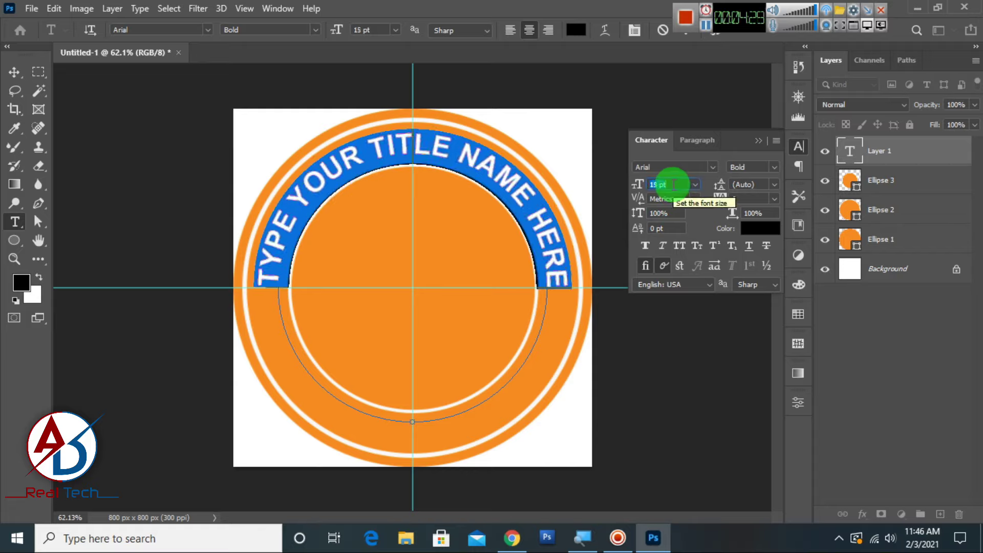
click(14, 72)
click(252, 151)
Step: Select the title text layer and show its type path in the Paths panel
scroll(469, 225, down, 1)
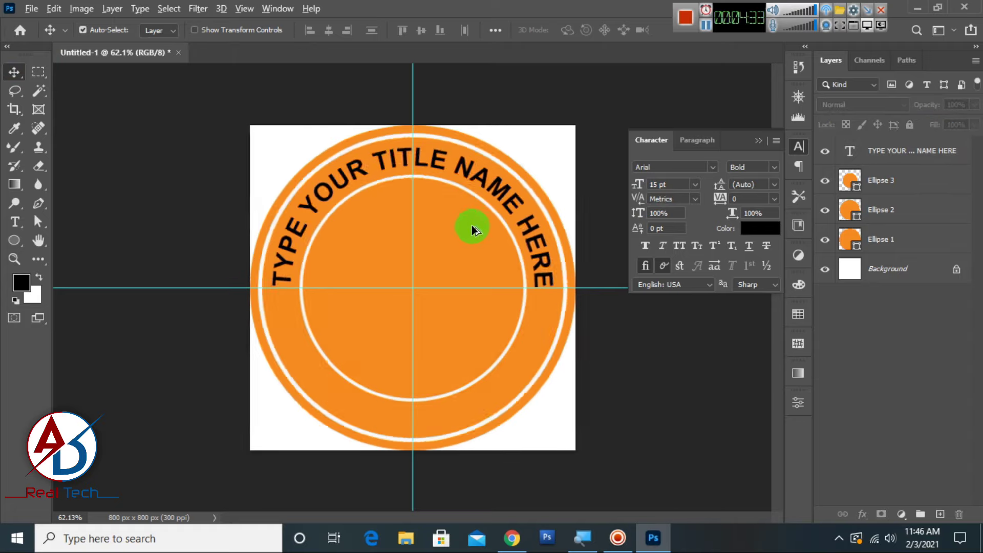
click(917, 151)
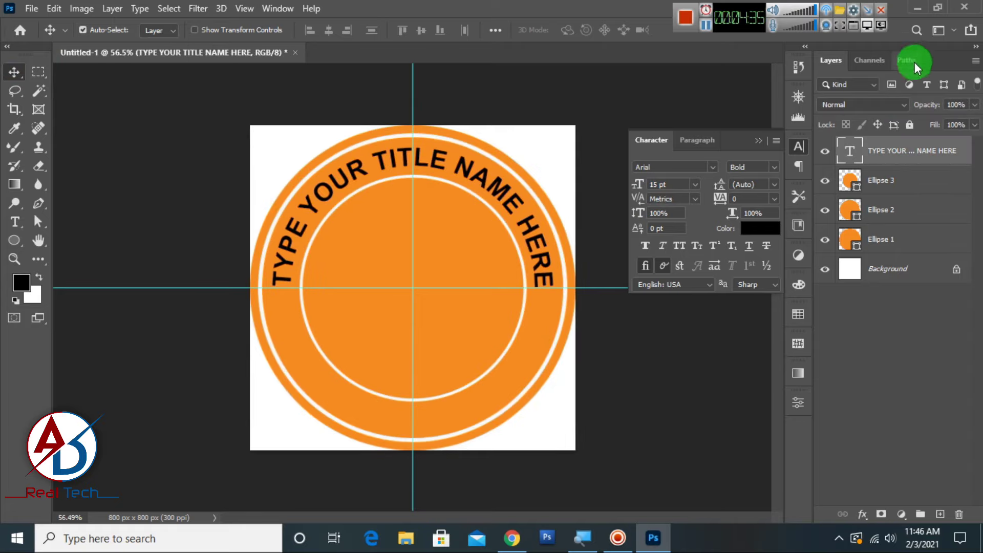
click(910, 59)
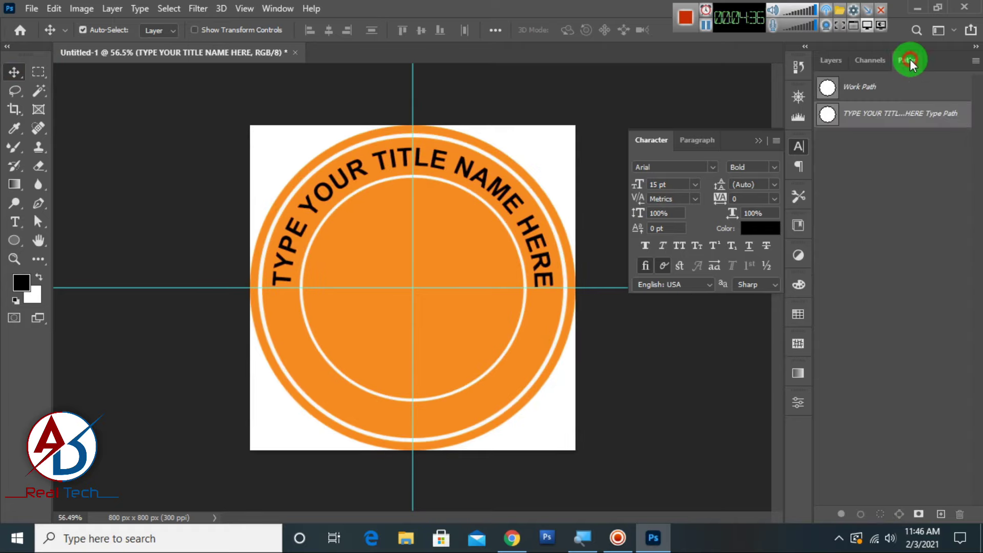
click(855, 116)
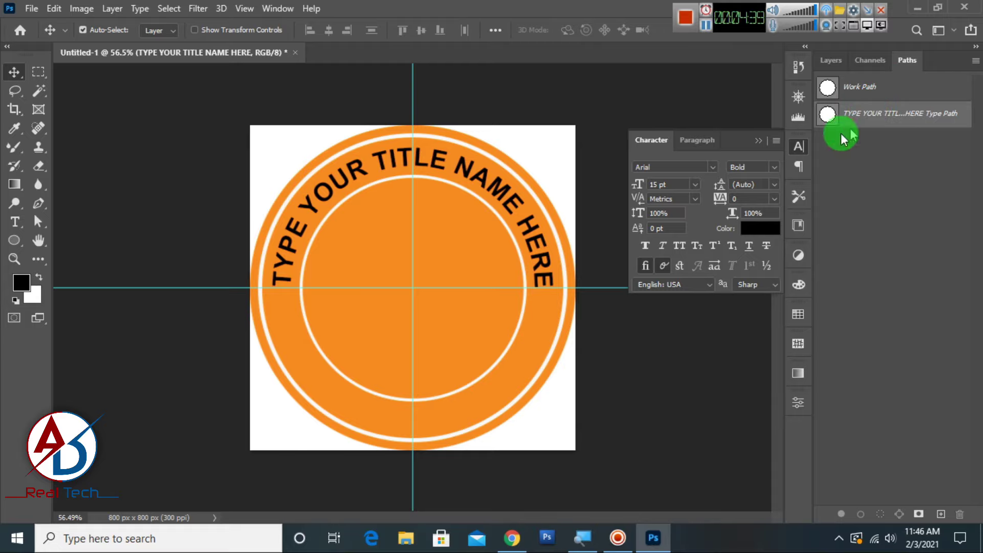
Step: Return to the Type tool and activate the 600 px circular Work Path
click(34, 210)
click(41, 224)
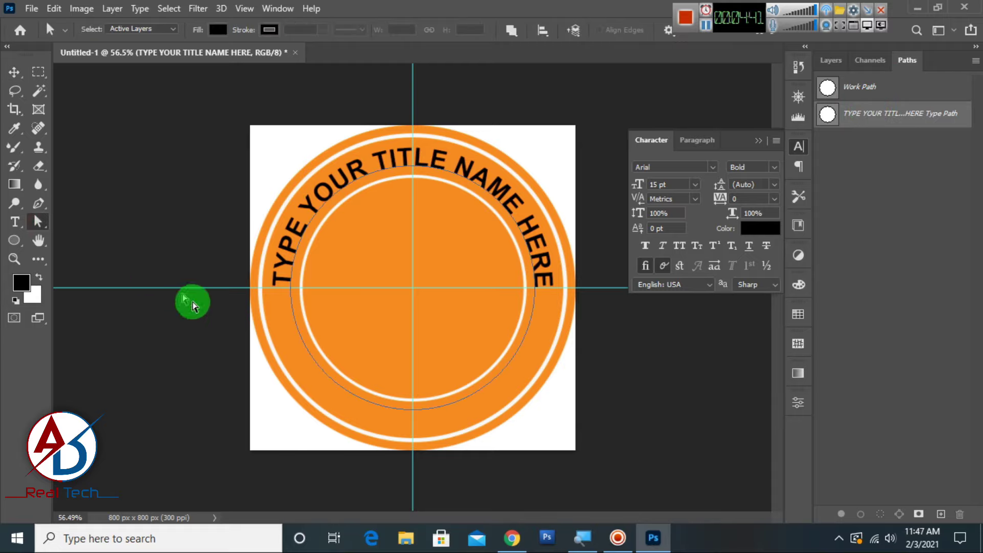
click(10, 224)
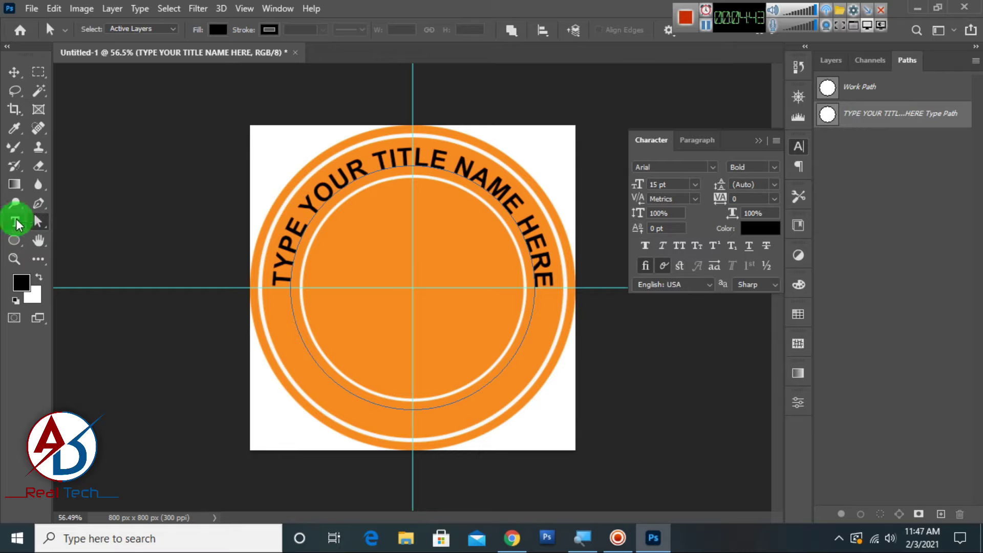
click(16, 224)
click(384, 376)
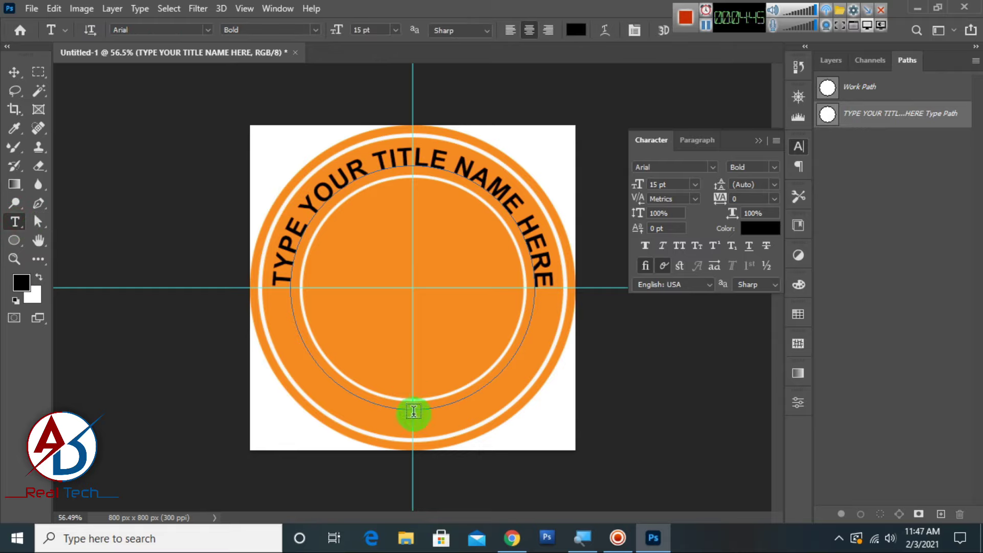
click(879, 90)
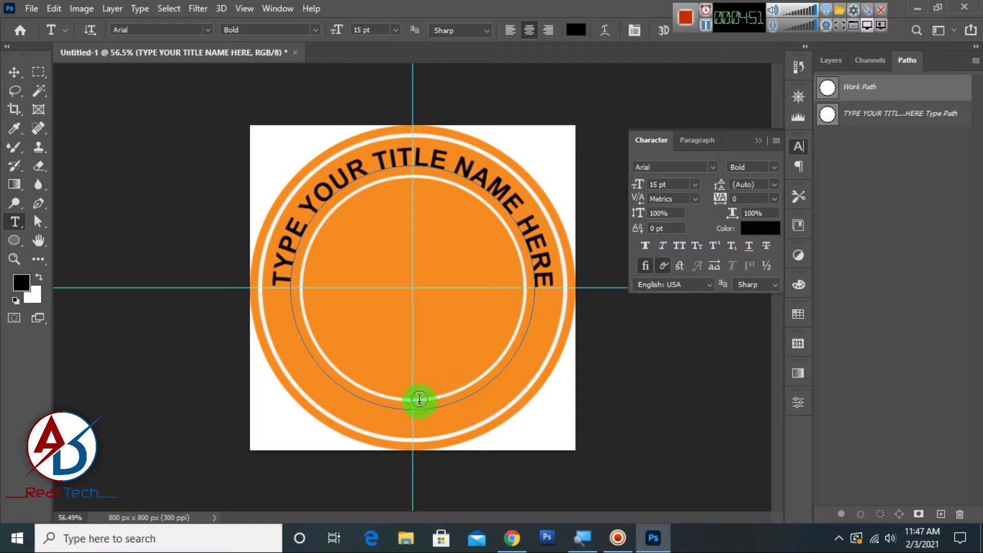
Step: Type 'TYPE ADDRESS HERE' along the bottom arc of the circular work path
click(412, 409)
text(TYP)
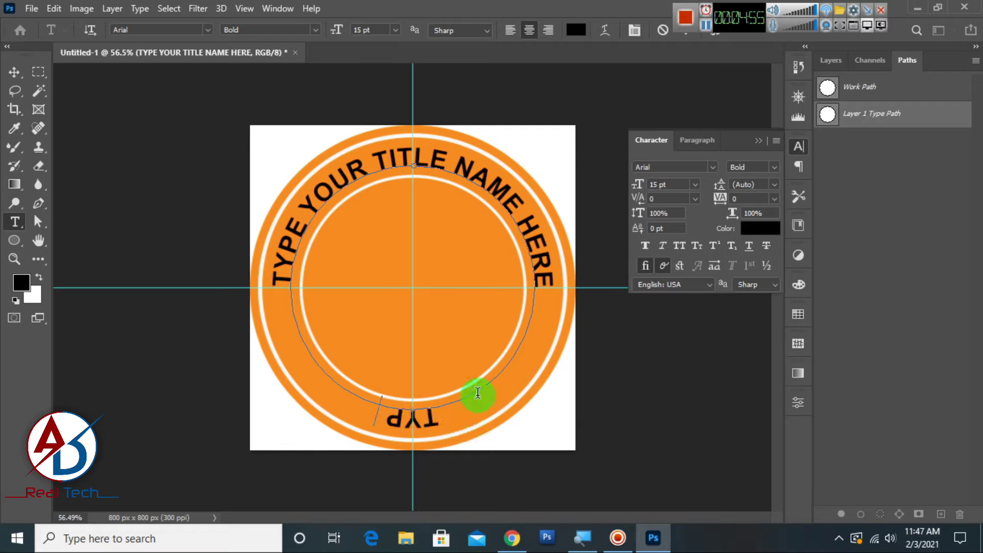
text(E YOUR)
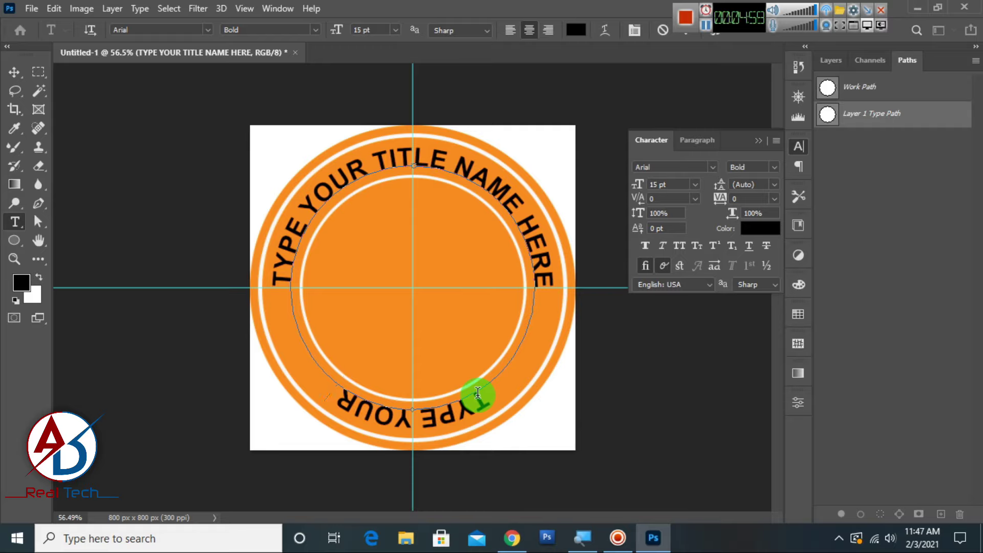
key(BackSpace)
key(BackSpace)
key(BackSpace)
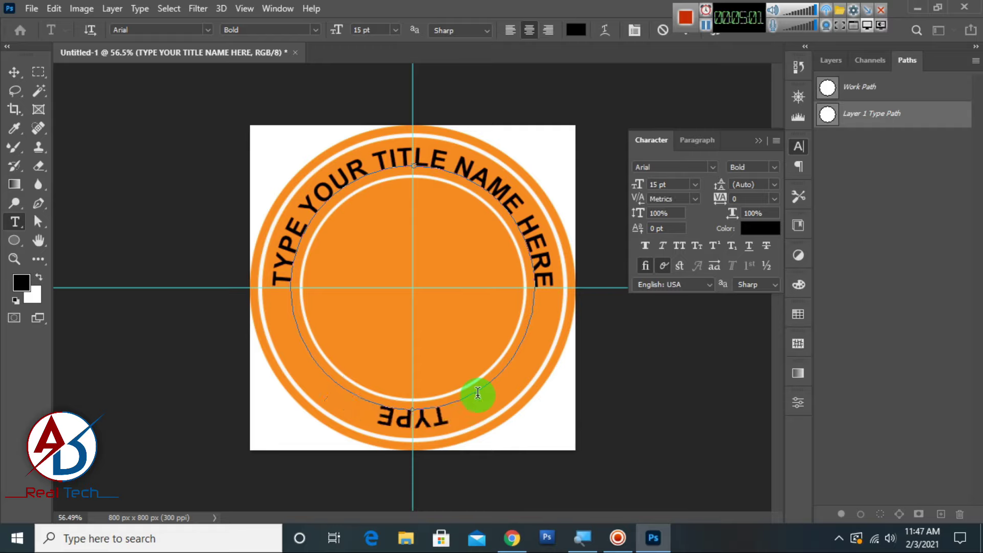
text( ADDRESS)
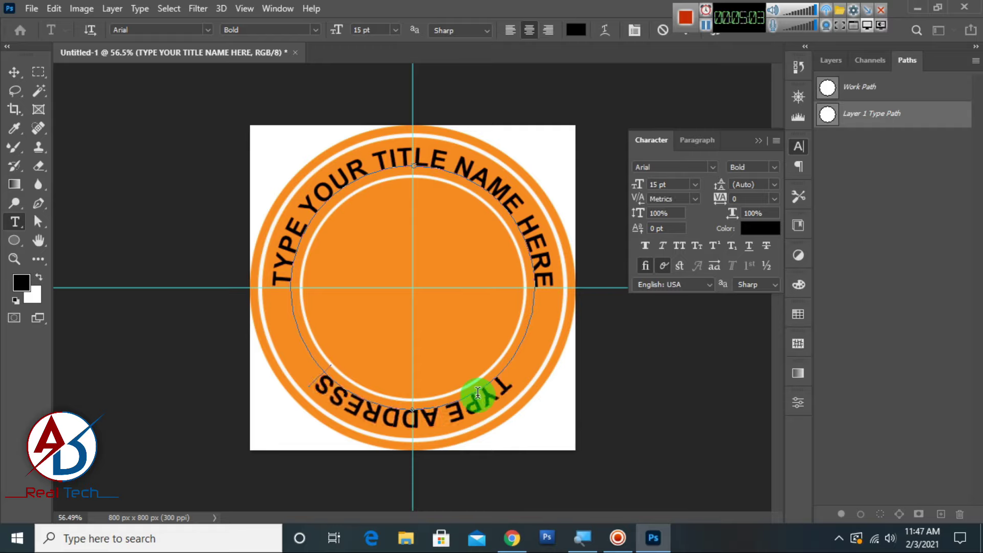
text( HERE)
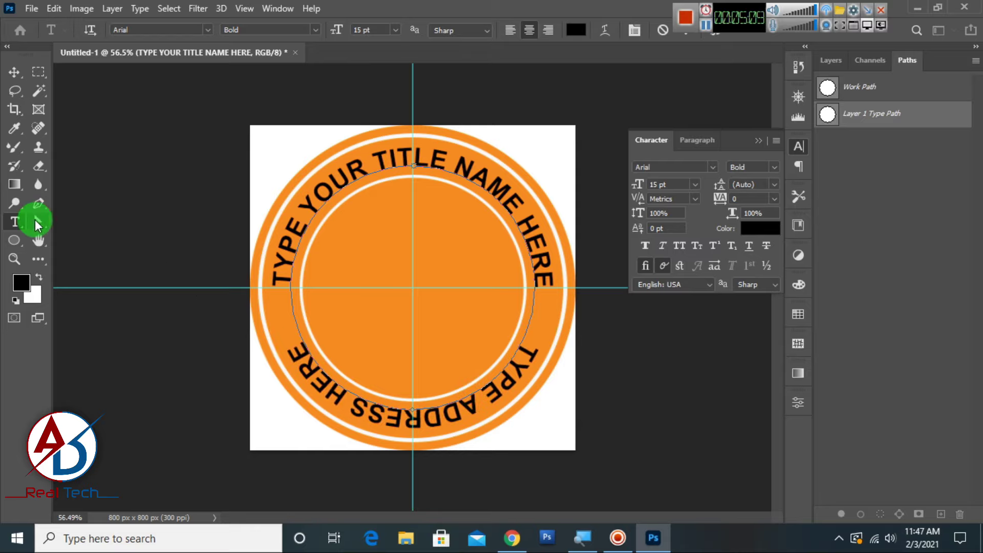
Step: Flip the address text across the path with Direct Selection so it reads upright
click(38, 223)
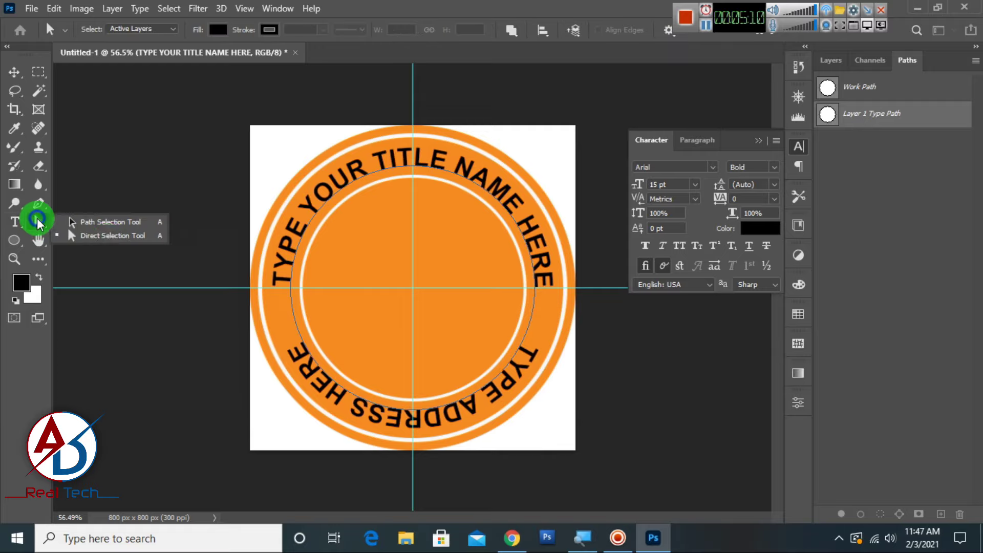
click(93, 243)
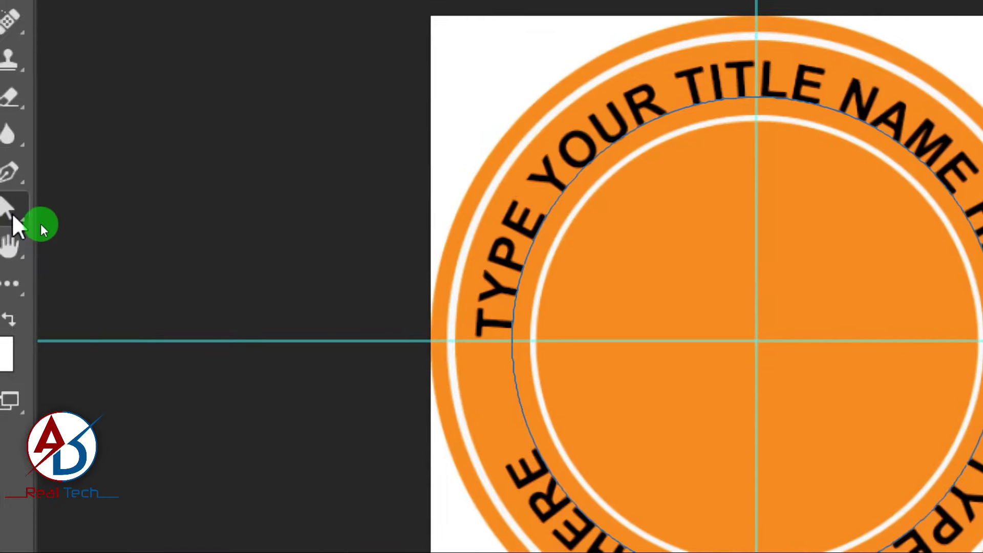
click(65, 216)
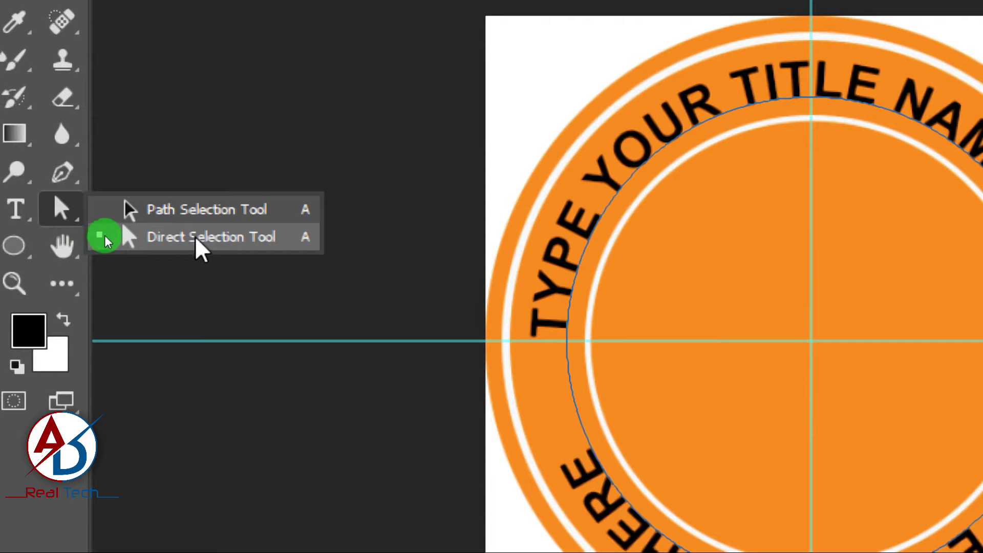
click(170, 241)
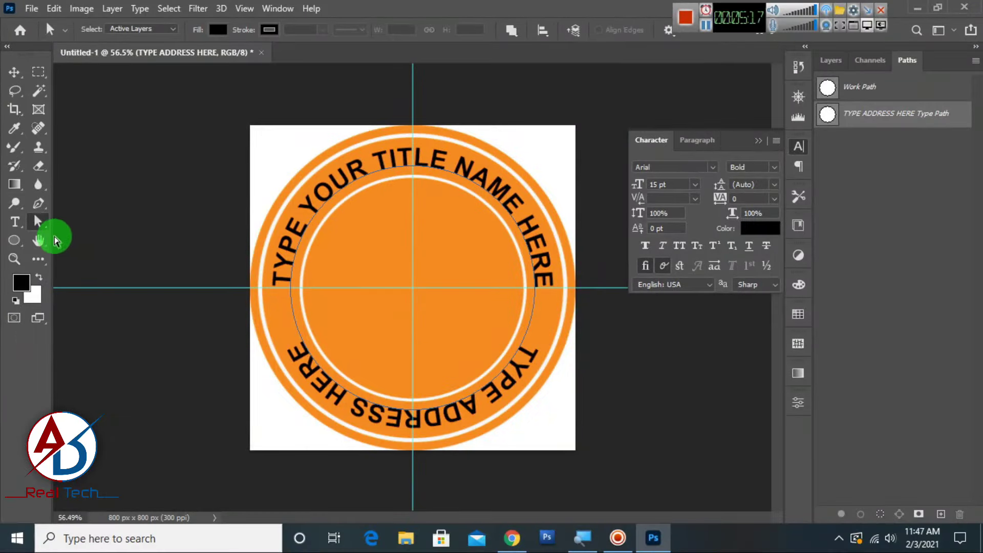
click(37, 221)
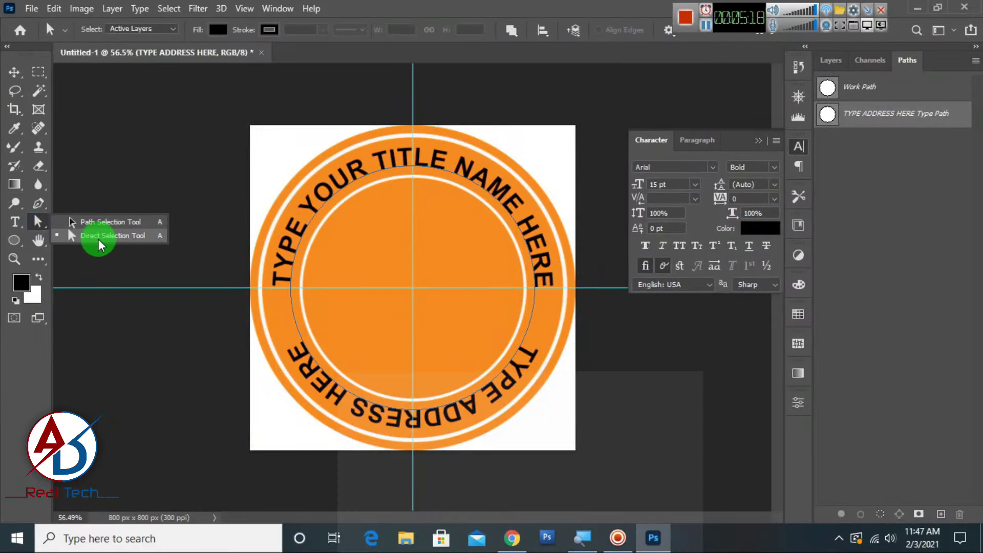
click(98, 237)
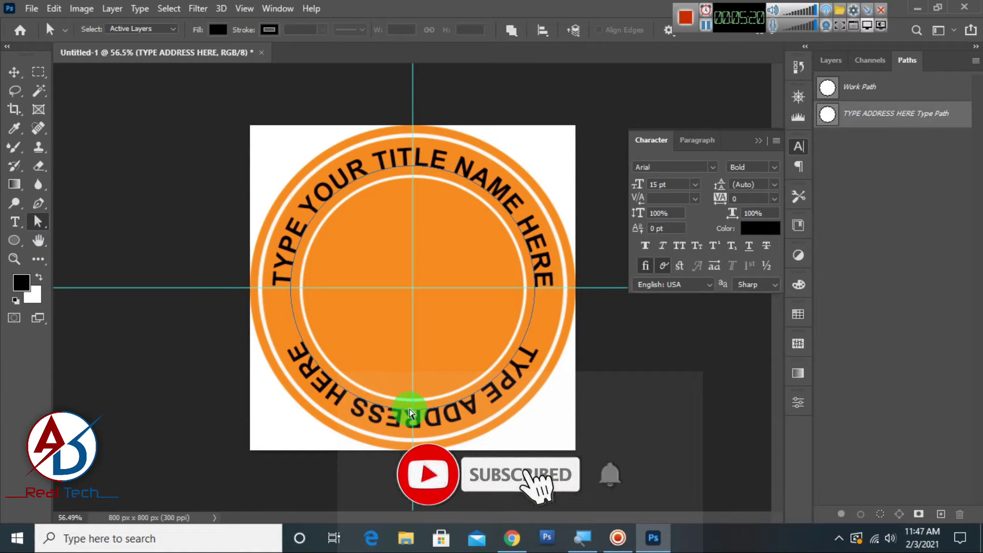
drag(410, 412, 411, 392)
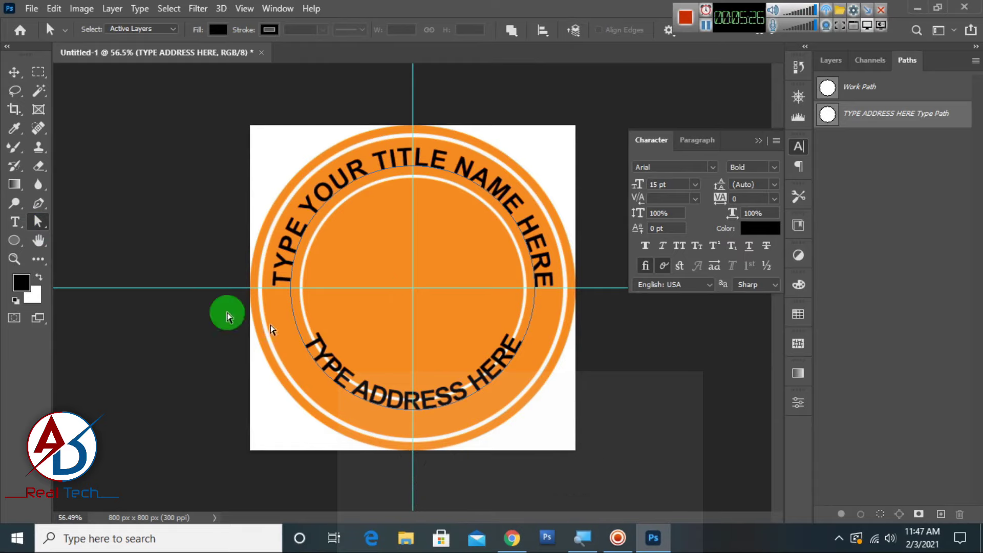
Step: Select all the address text and set its baseline shift to -10 pt
click(15, 221)
drag(302, 344, 527, 336)
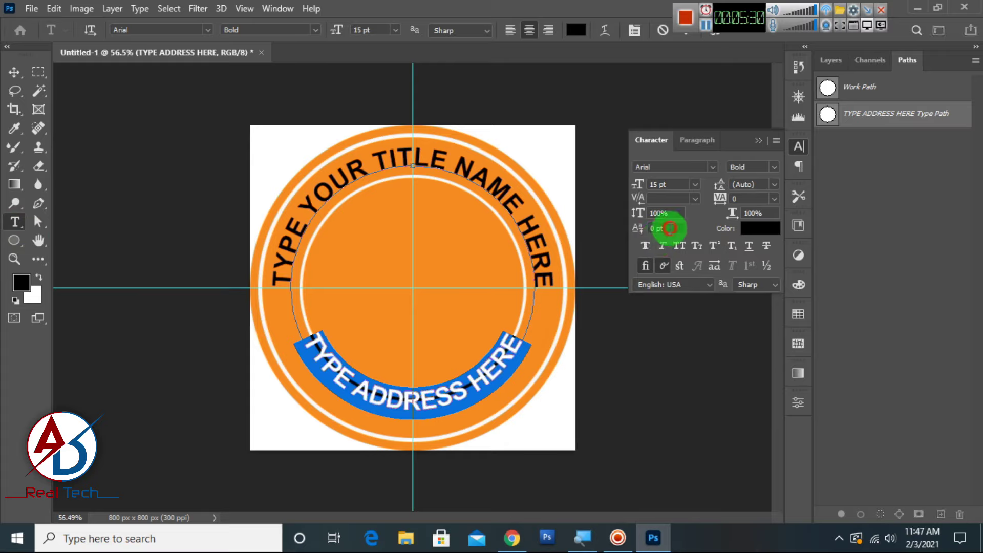
click(643, 232)
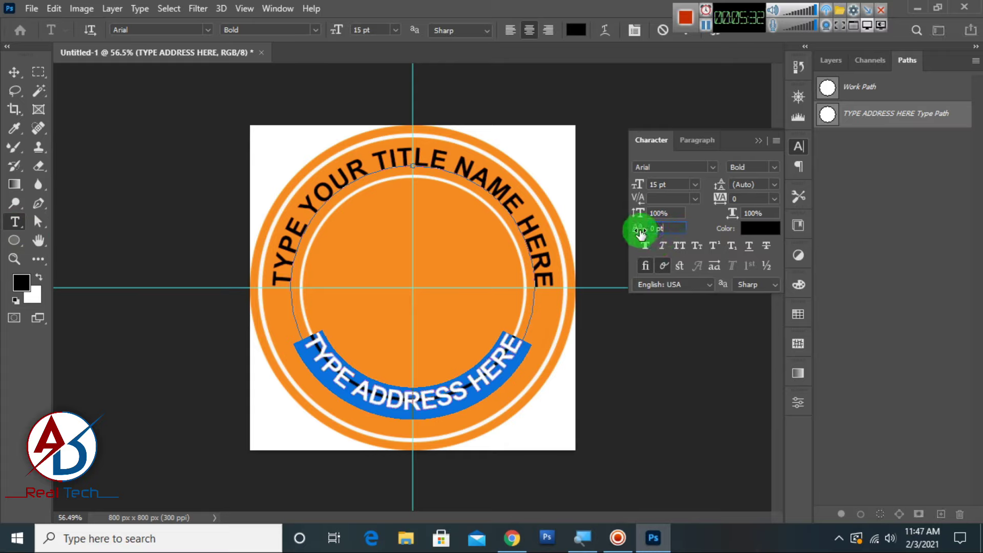
drag(640, 231, 633, 231)
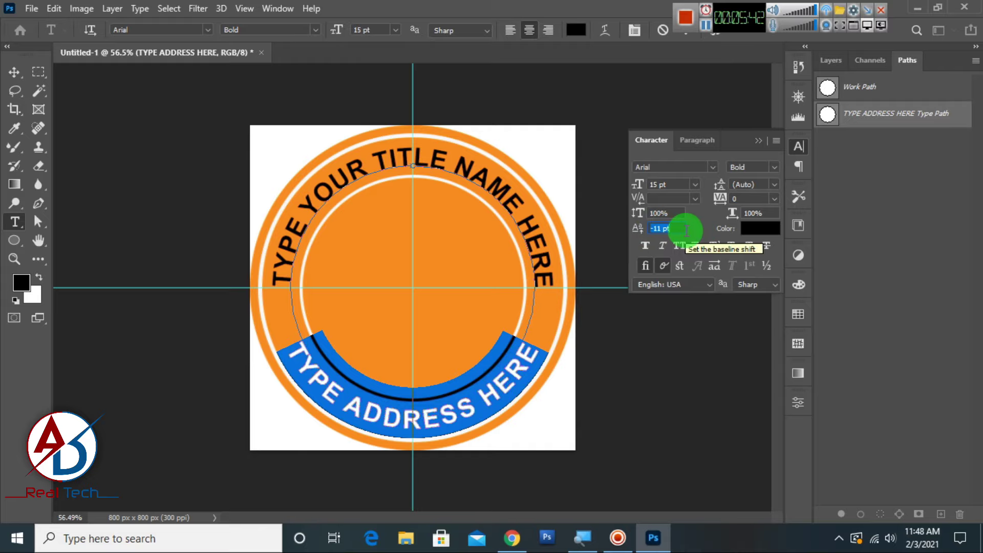
key(Up)
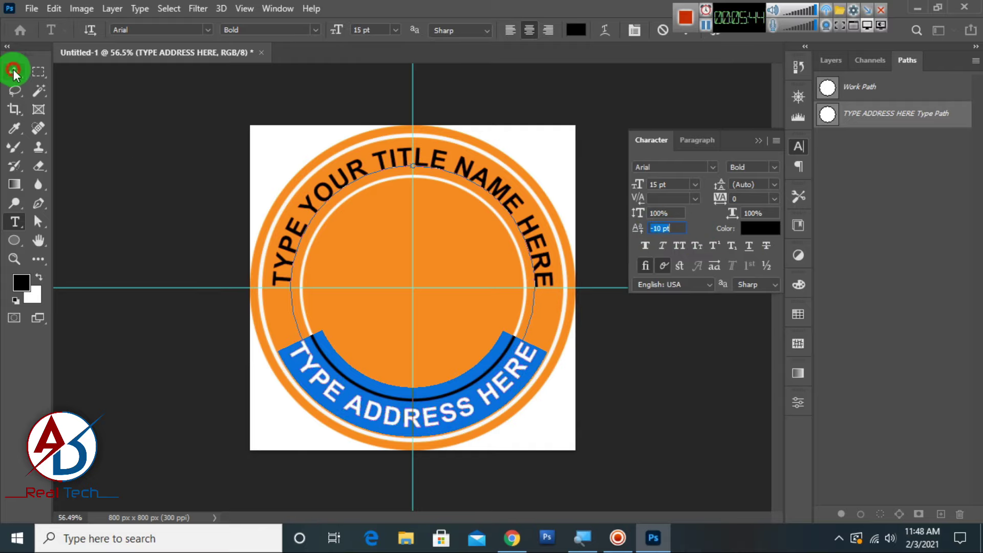
Step: Commit and deselect the curved address text, then show the Layers panel
click(14, 72)
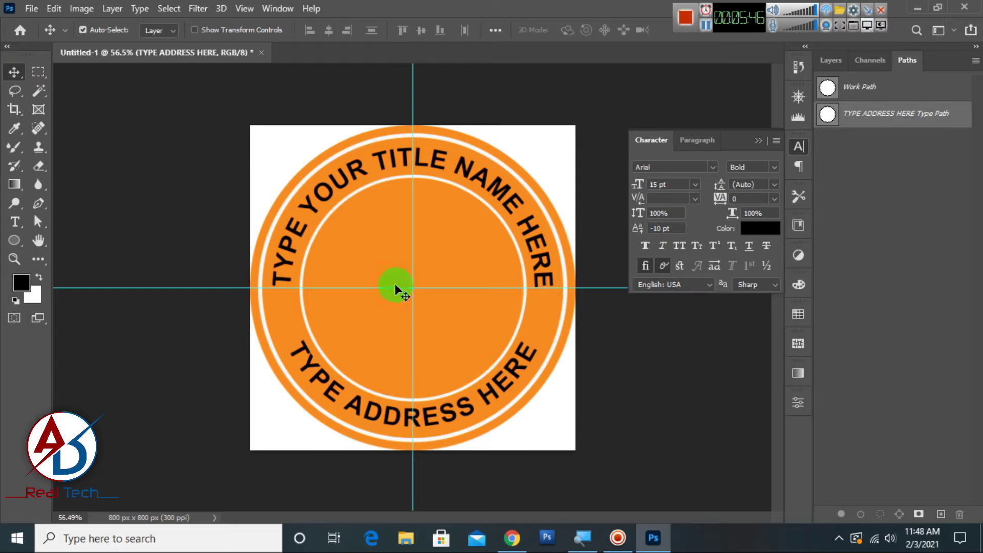
scroll(395, 285, down, 2)
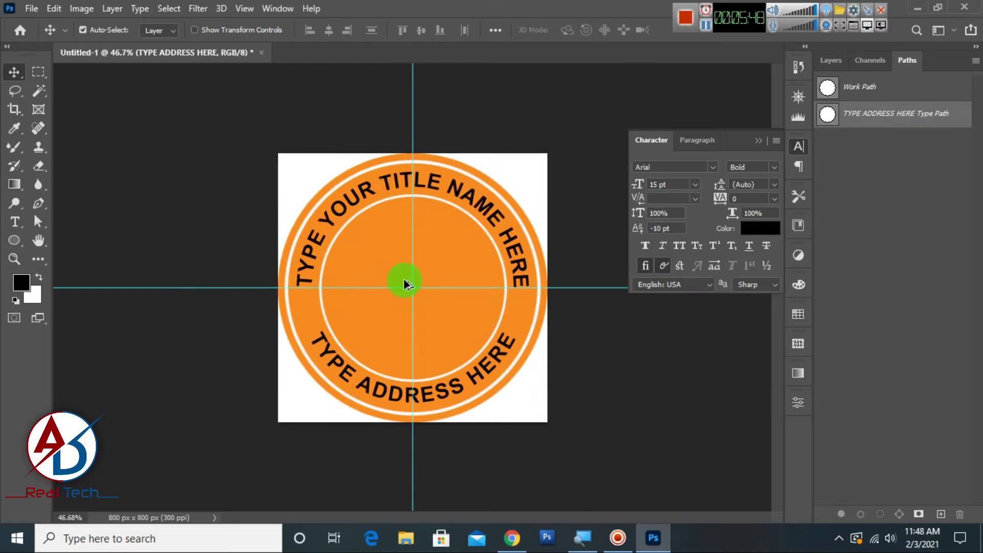
scroll(404, 280, up, 2)
scroll(445, 350, up, 1)
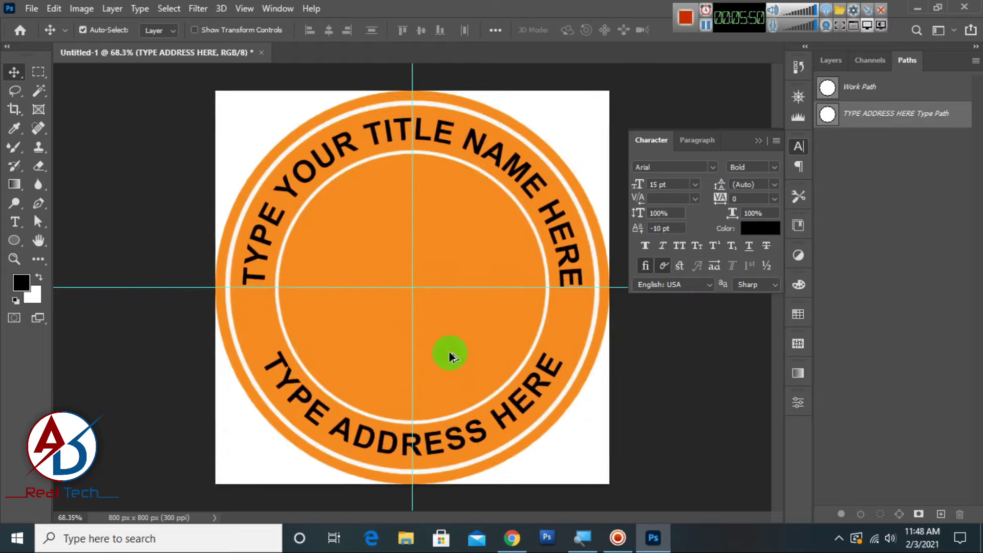
scroll(451, 357, down, 1)
click(566, 412)
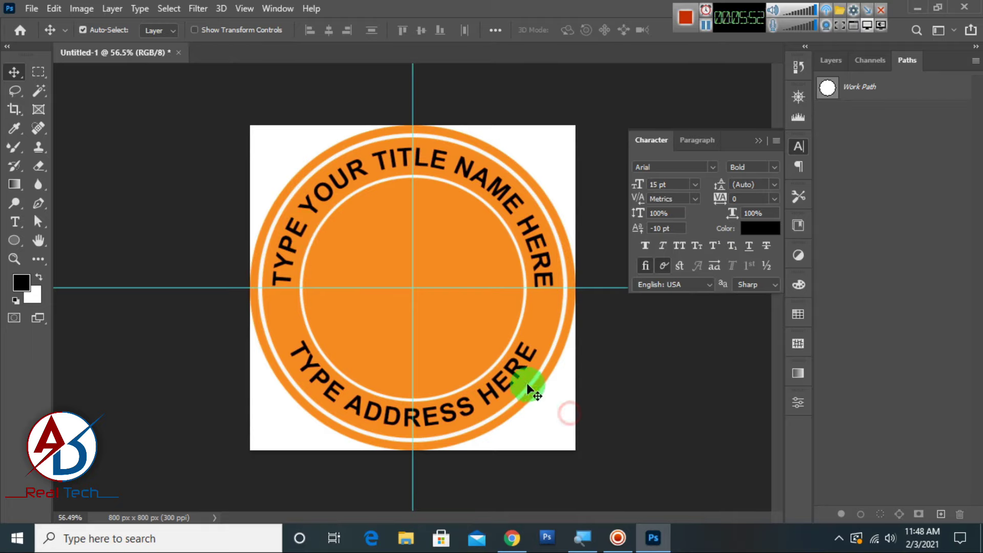
scroll(538, 387, down, 2)
scroll(545, 389, up, 2)
click(831, 60)
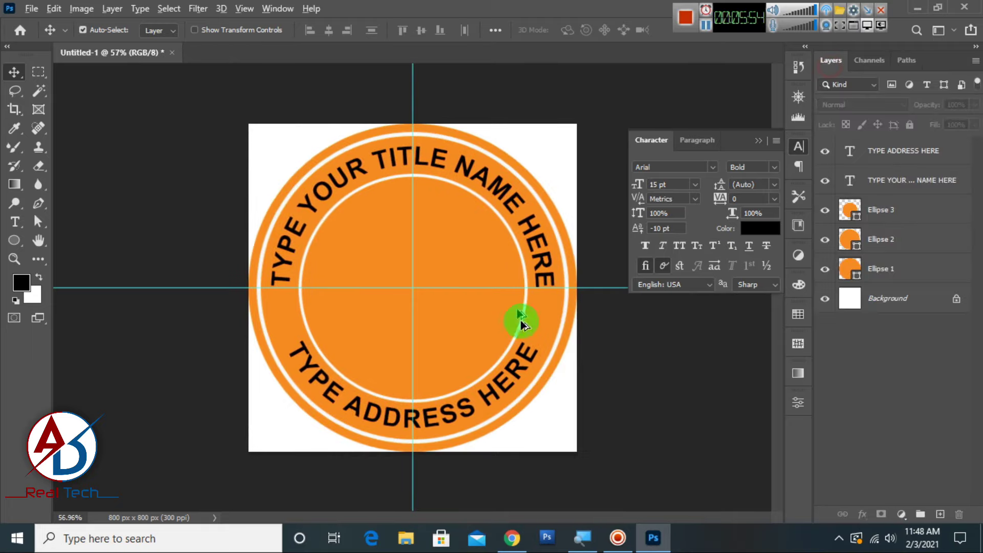
scroll(513, 371, up, 2)
scroll(507, 368, down, 2)
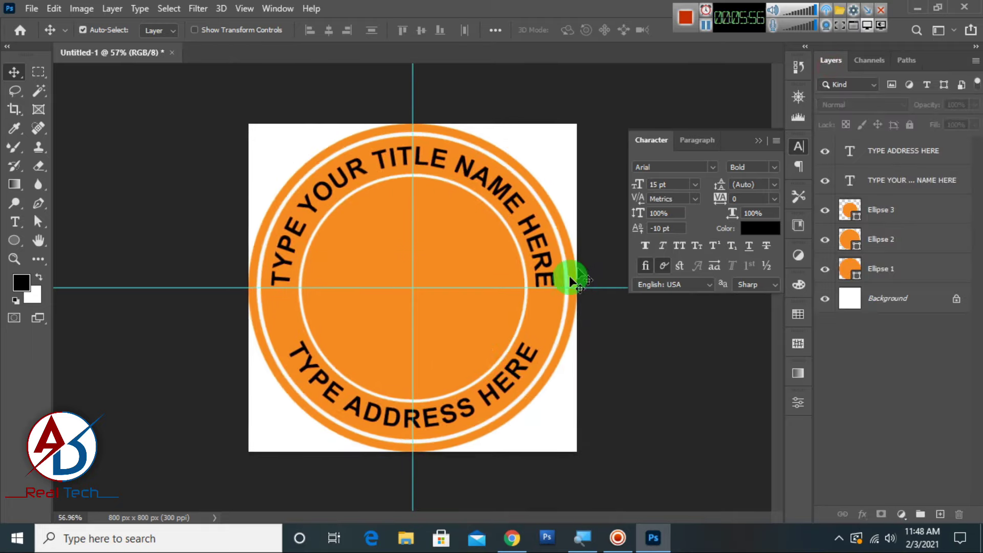
Step: Draw a small filled ellipse shape on the ring's left side and fill it black
click(14, 240)
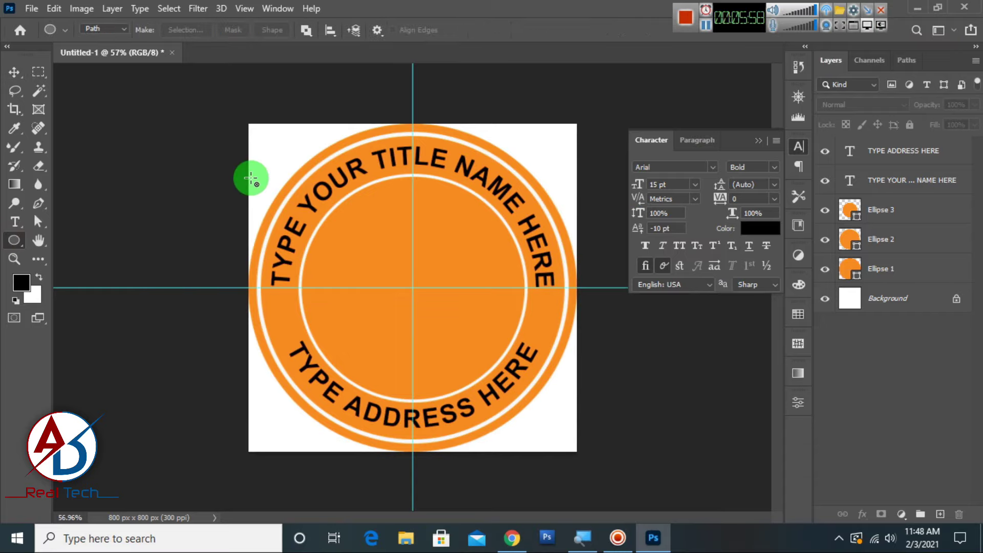
drag(257, 139, 270, 151)
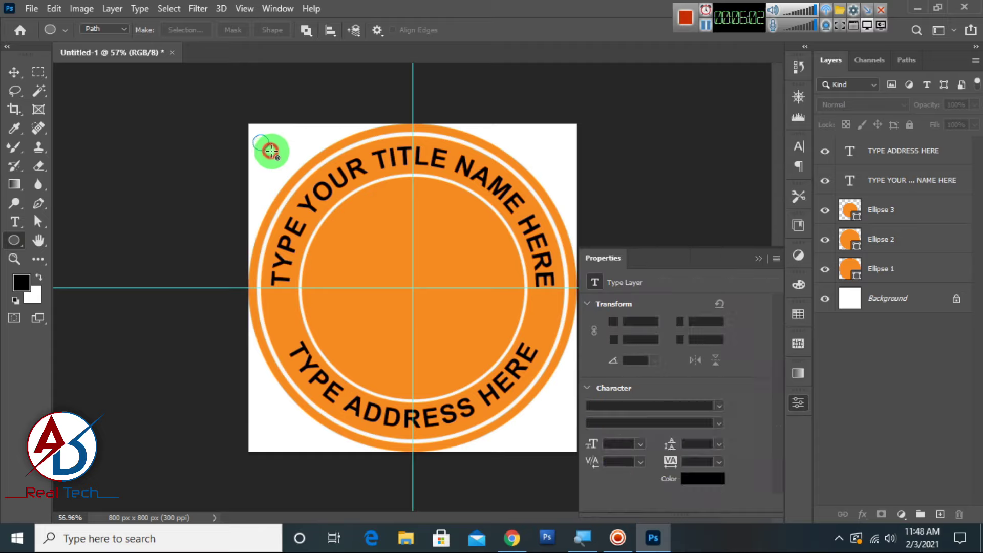
click(124, 34)
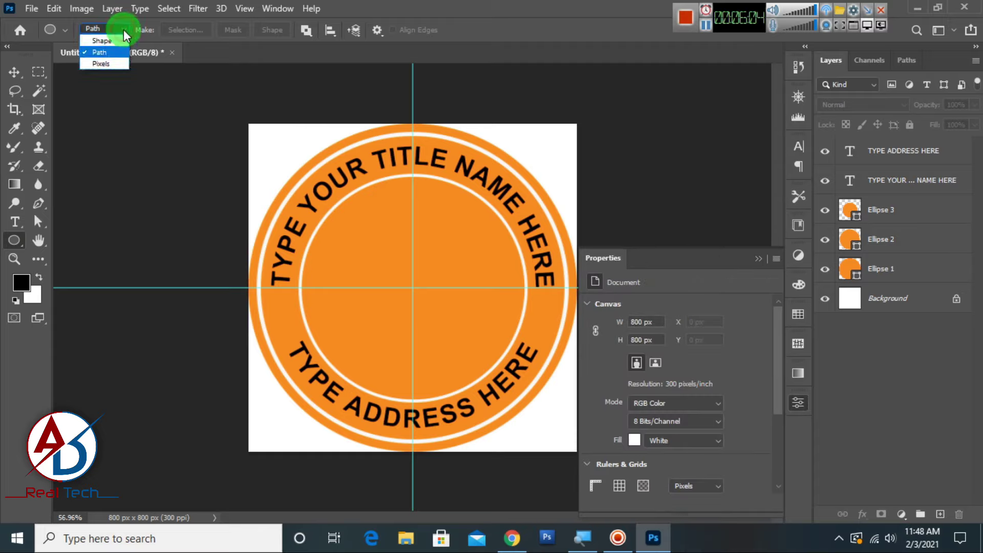
mouse_move(270, 147)
mouse_down()
mouse_move(291, 161)
mouse_move(268, 144)
mouse_move(281, 323)
mouse_up()
click(14, 73)
click(634, 410)
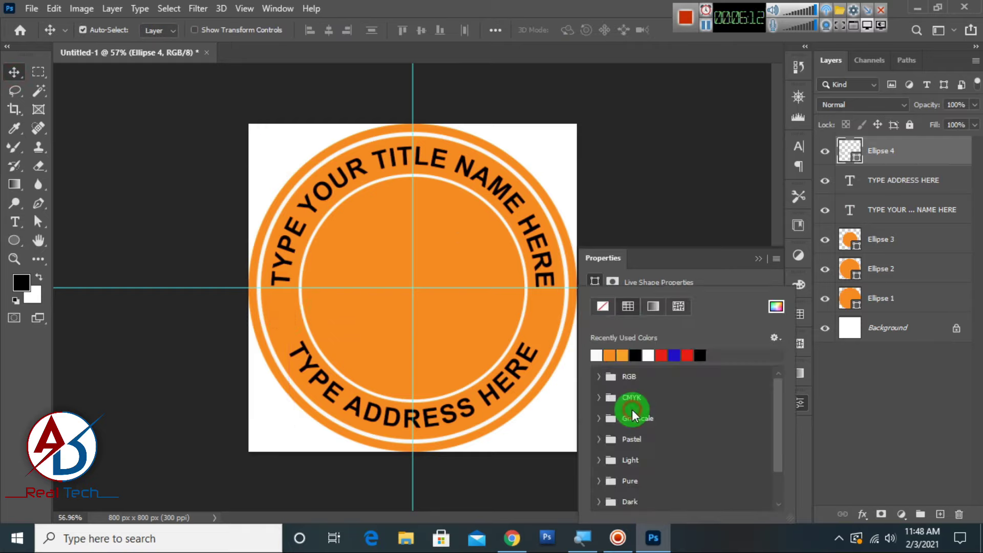
click(636, 355)
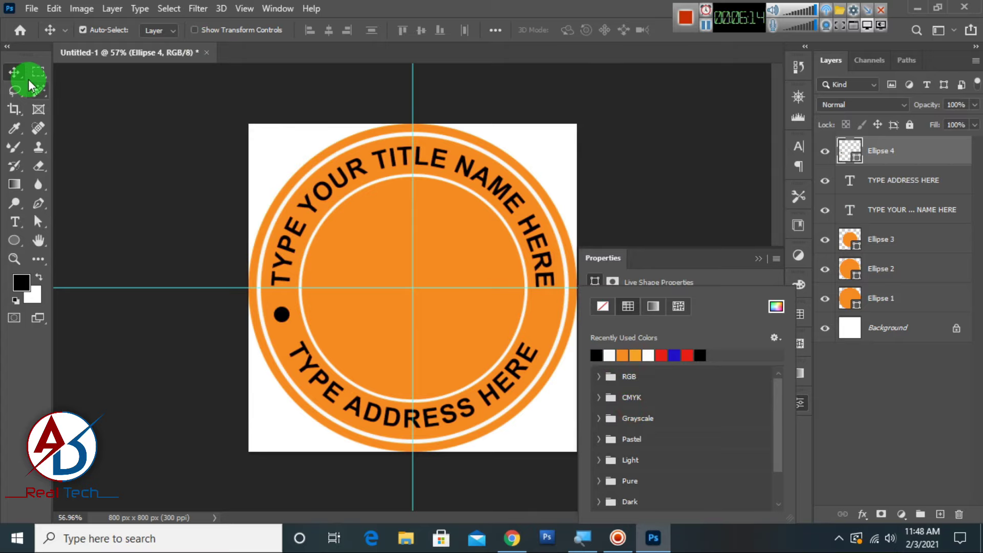
Step: Duplicate the black dot onto the ring's right side and minimize Photoshop
click(14, 73)
drag(283, 314, 544, 322)
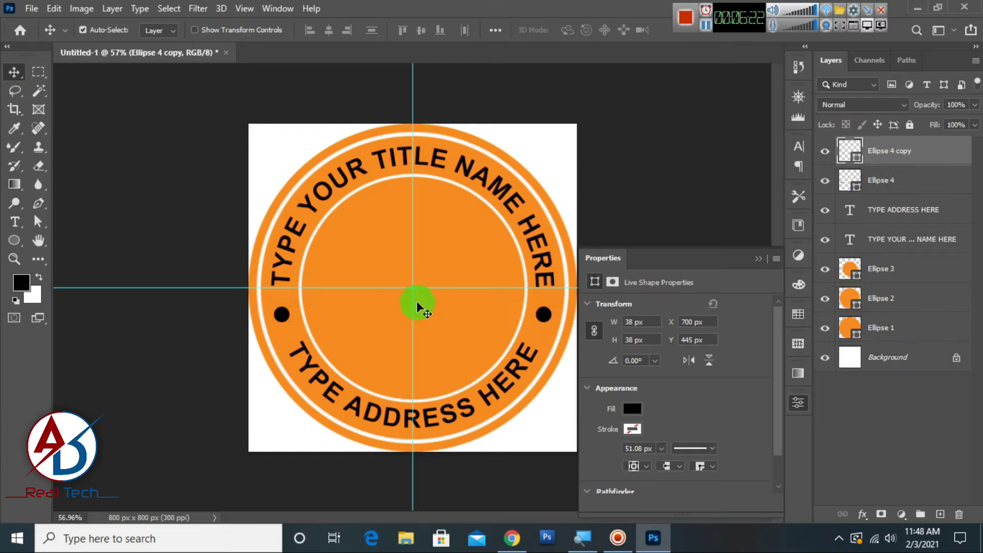
scroll(443, 271, down, 2)
scroll(430, 321, up, 2)
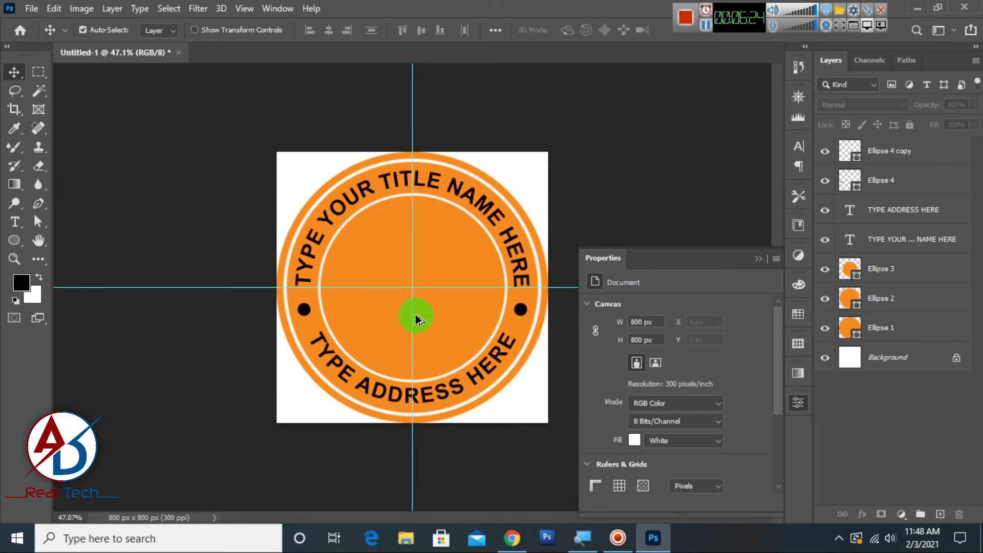
scroll(414, 318, down, 1)
click(915, 7)
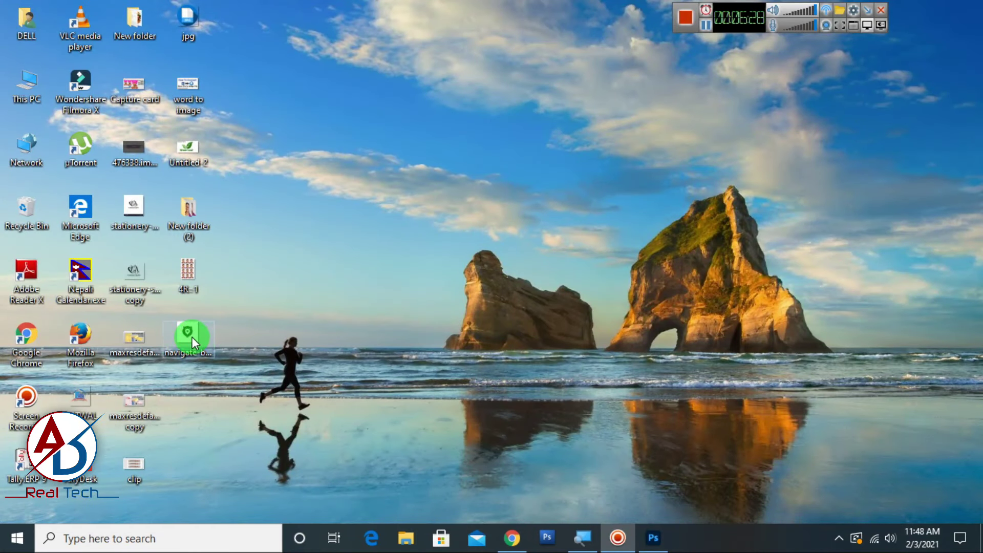
Step: Open the bear logo image in Photoshop and Magic Wand-select its white background
mouse_move(192, 337)
mouse_down()
mouse_move(660, 547)
mouse_move(419, 50)
mouse_up()
click(38, 91)
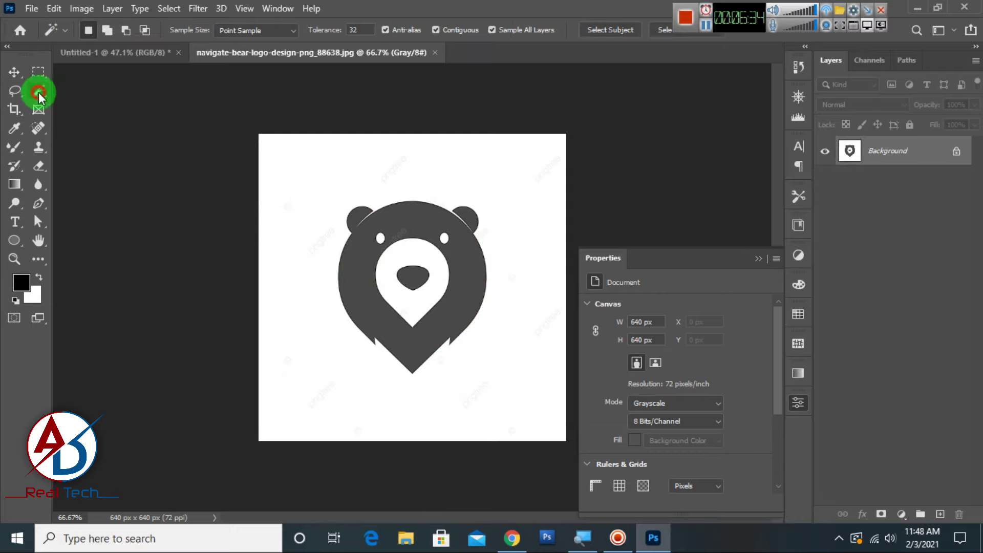
click(298, 199)
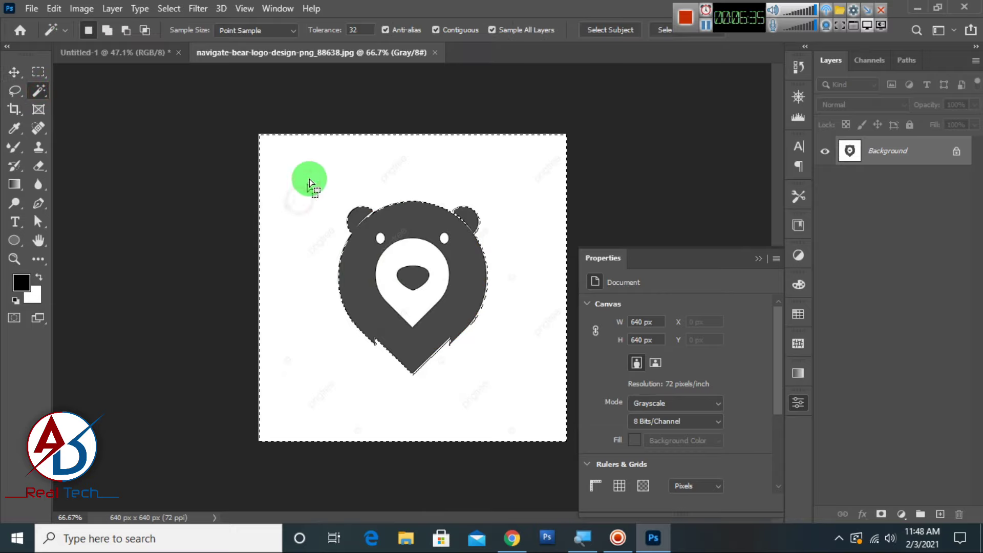
Step: Invert the selection, copy the bear, and return to the Untitled-1 badge document
right_click(512, 330)
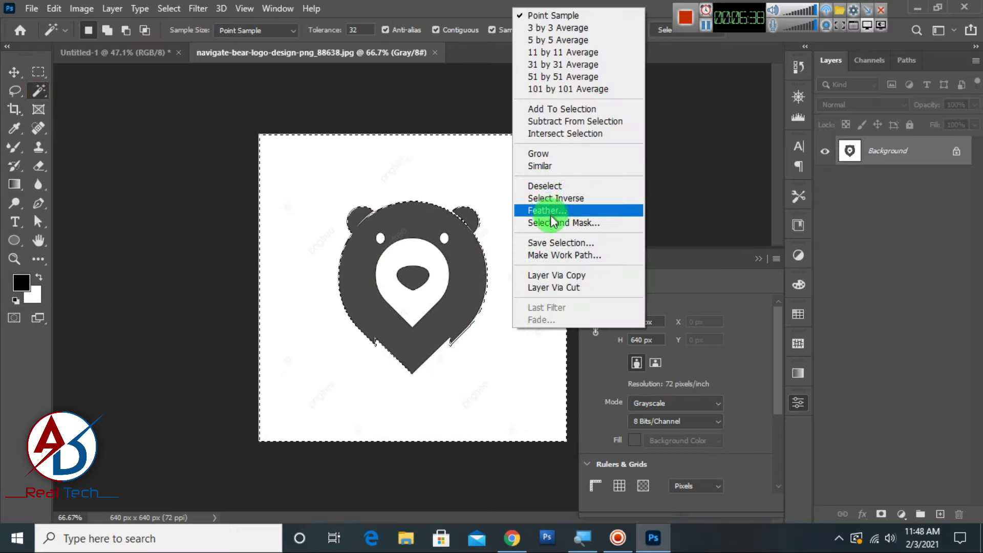
click(548, 199)
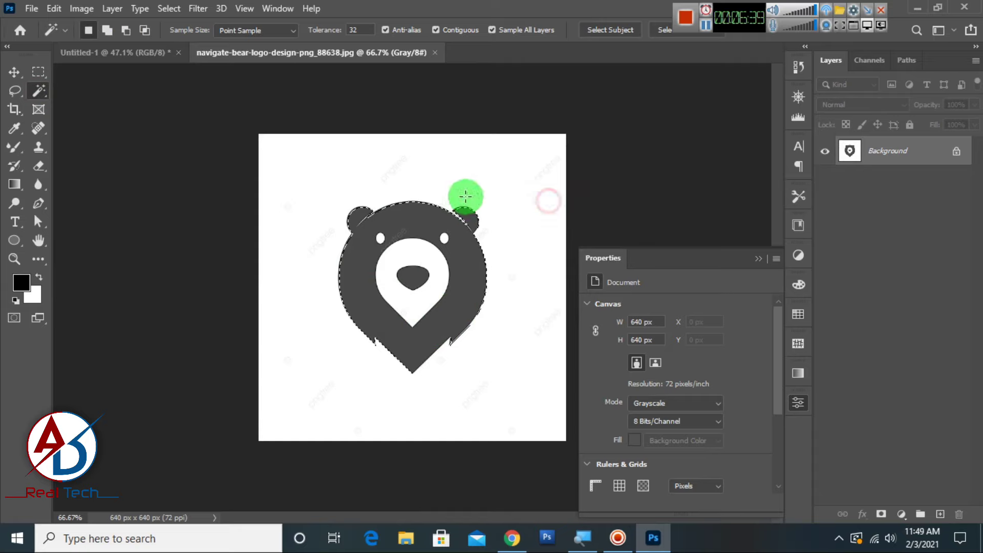
click(54, 9)
click(82, 101)
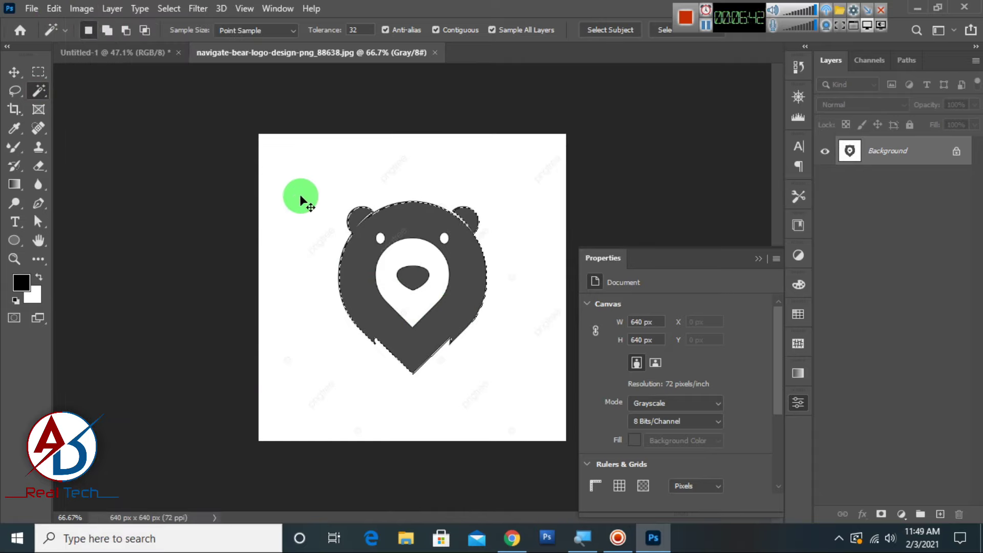
key(ctrl+Tab)
Step: Paste the bear into the badge and scale it to about 358 × 416 px, centred
click(14, 72)
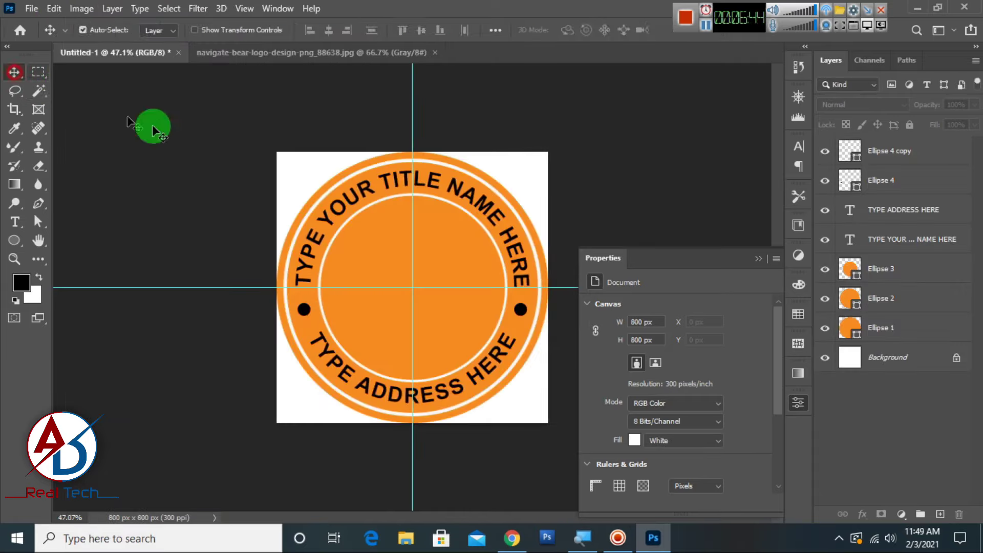
click(54, 8)
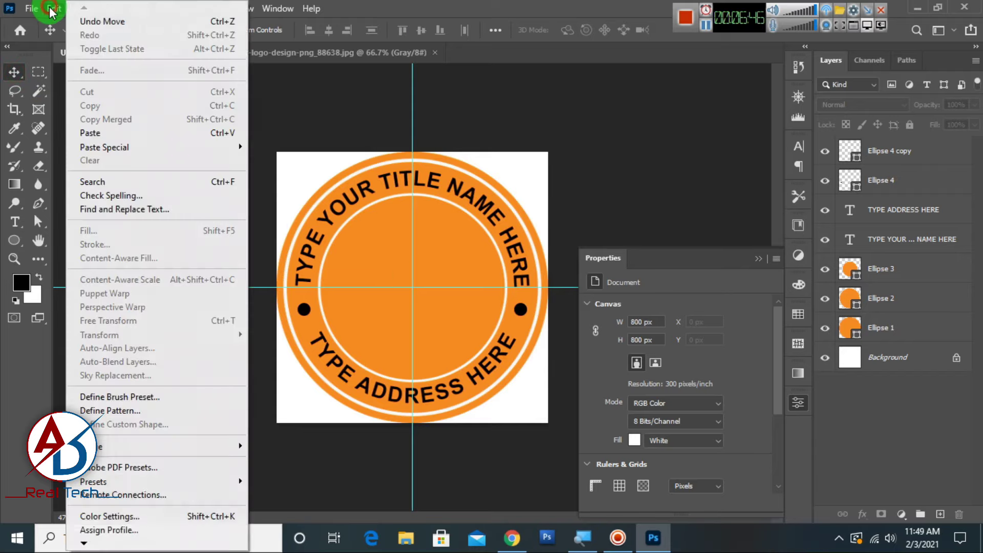
click(90, 133)
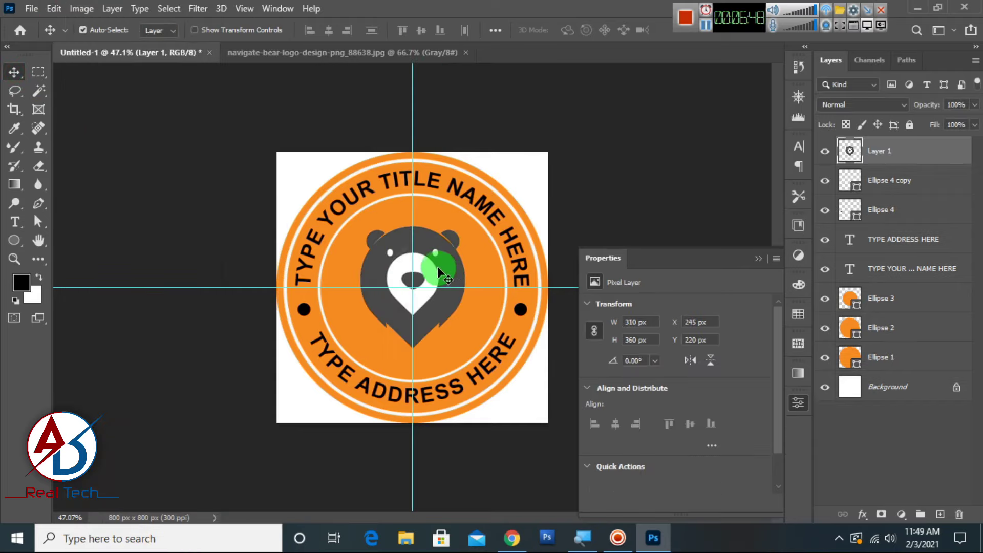
key(ctrl+t)
drag(463, 229, 468, 215)
mouse_move(455, 249)
mouse_down()
mouse_move(453, 262)
mouse_move(485, 267)
mouse_up()
double_click(472, 265)
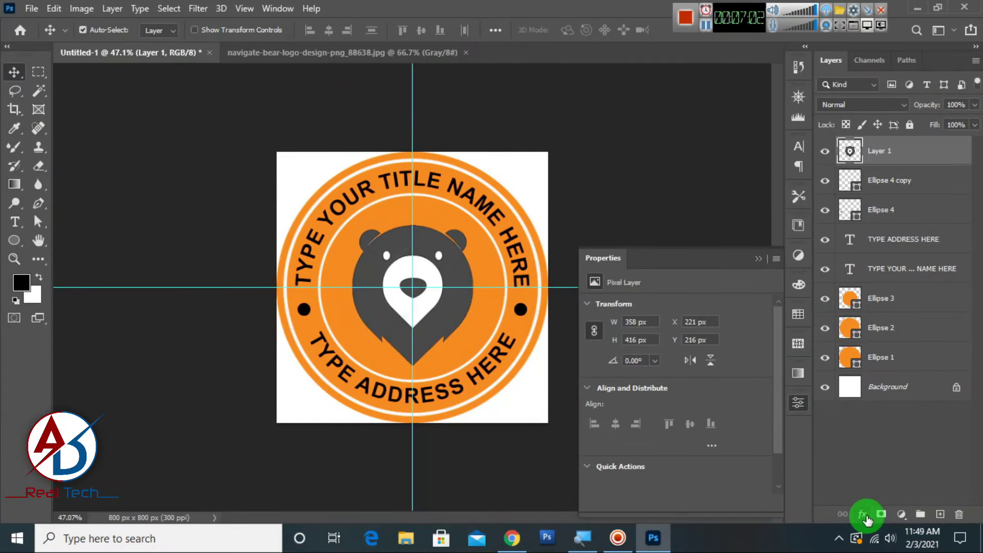
click(864, 515)
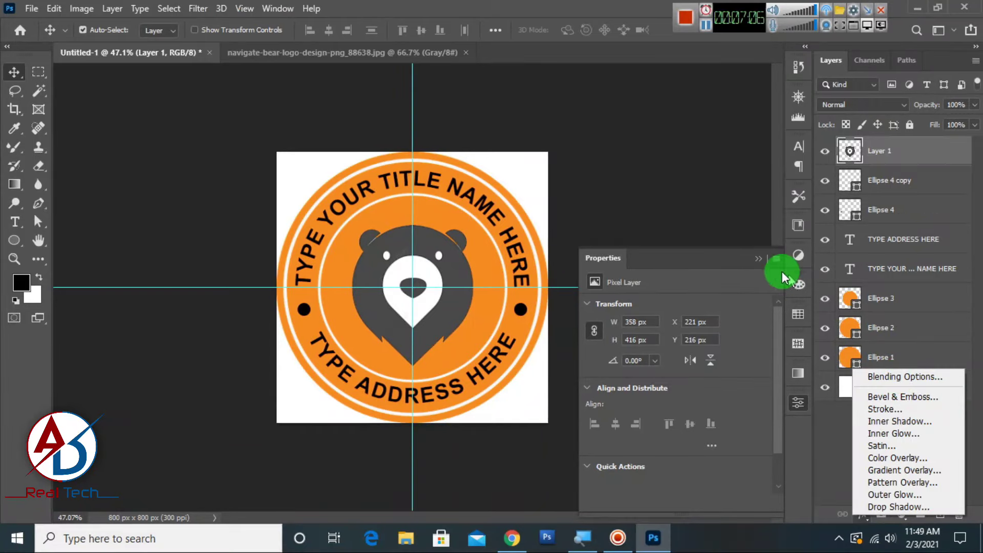
Step: Add a Drop Shadow effect to the bear layer using white as its colour
click(757, 260)
click(755, 258)
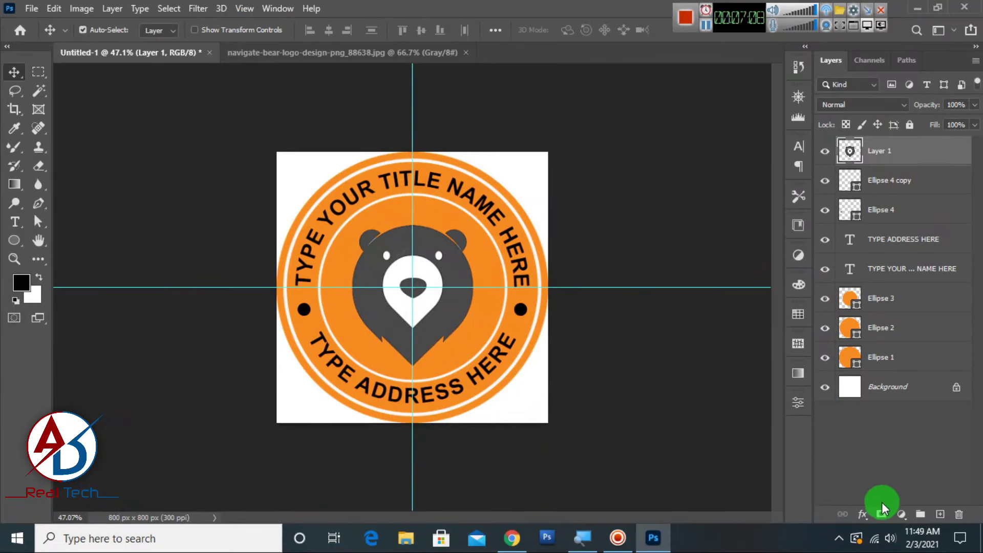
click(864, 514)
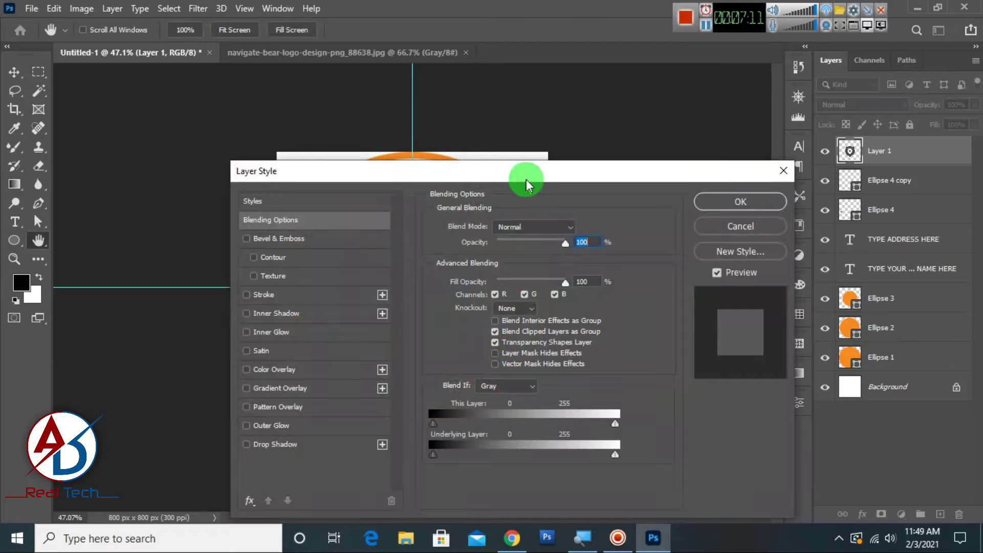
drag(527, 180, 770, 97)
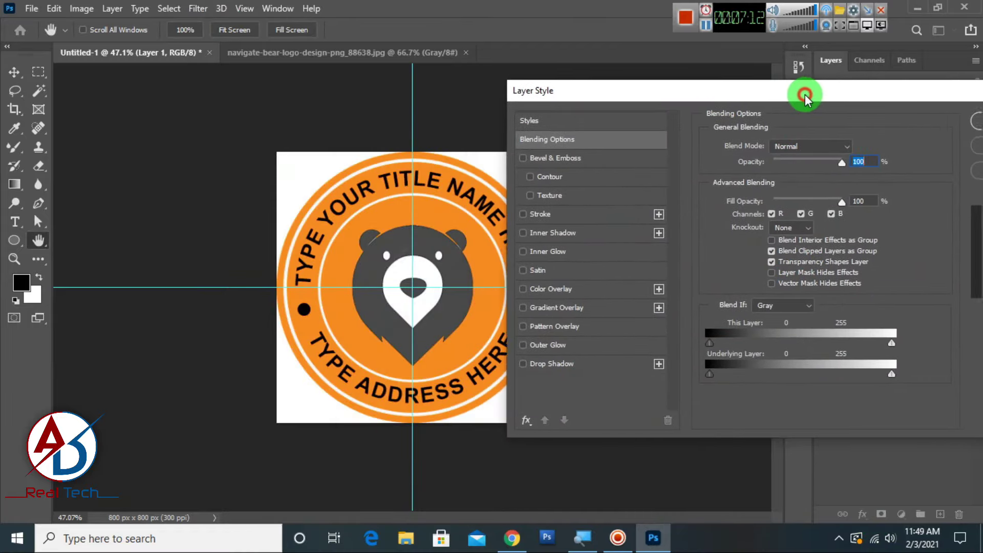
click(528, 363)
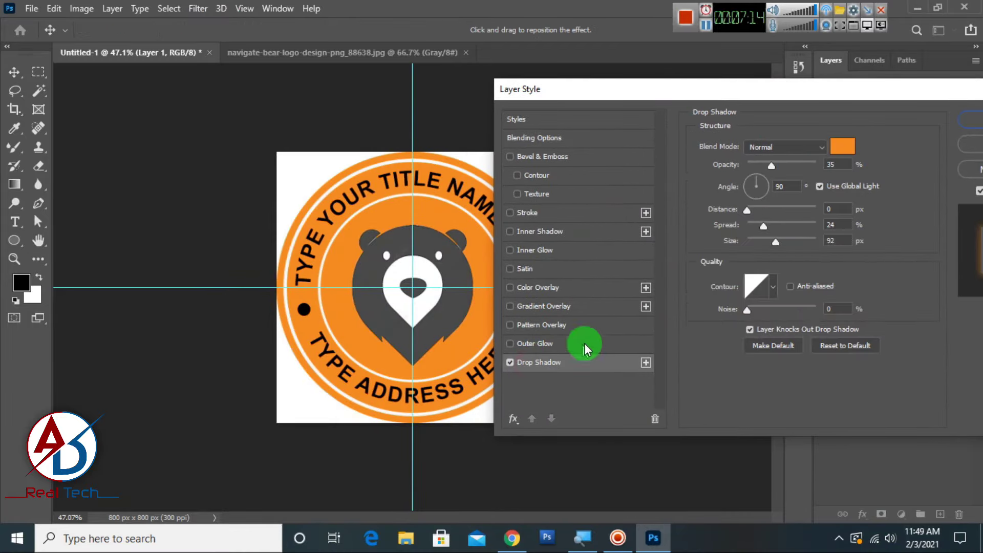
click(843, 148)
click(395, 280)
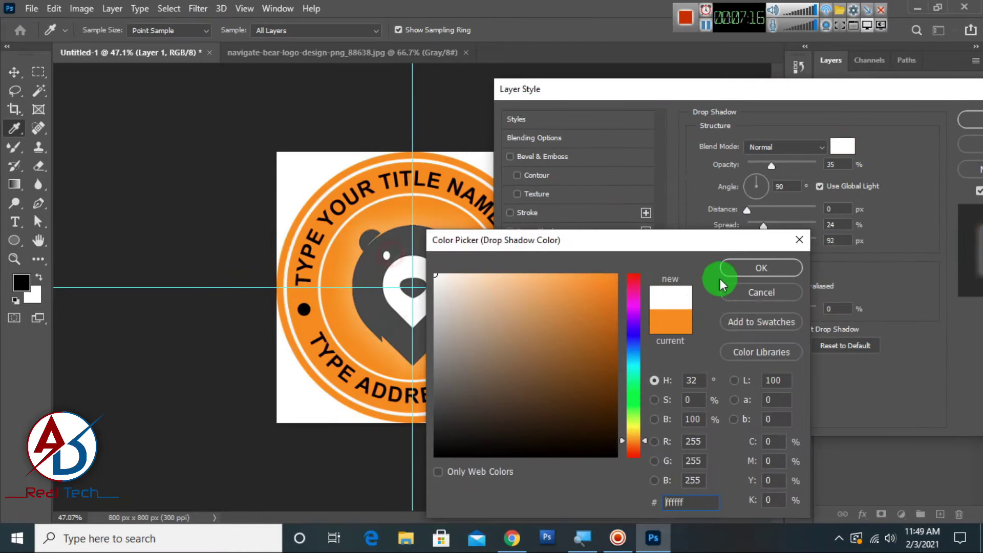
click(757, 270)
Step: Set the glow to Normal, 74% opacity, 0 px distance, 35% spread, 54 px size, and apply
click(793, 148)
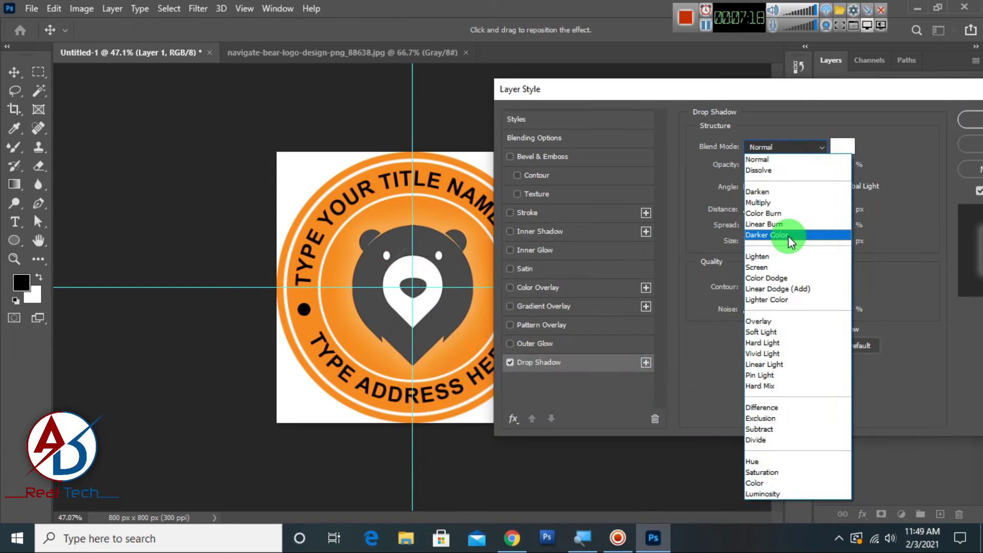
click(774, 160)
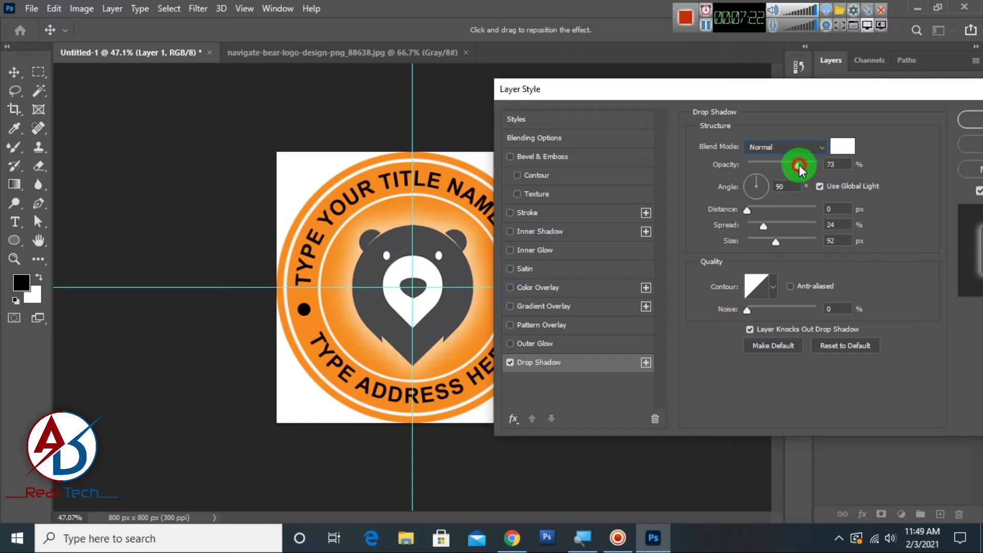
drag(799, 166, 797, 202)
drag(774, 242, 766, 245)
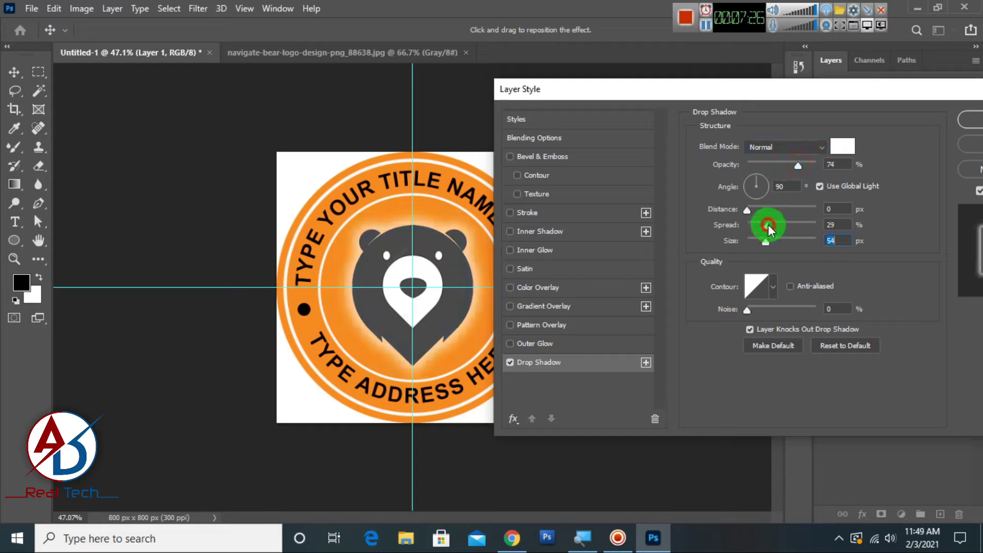
drag(754, 211, 743, 211)
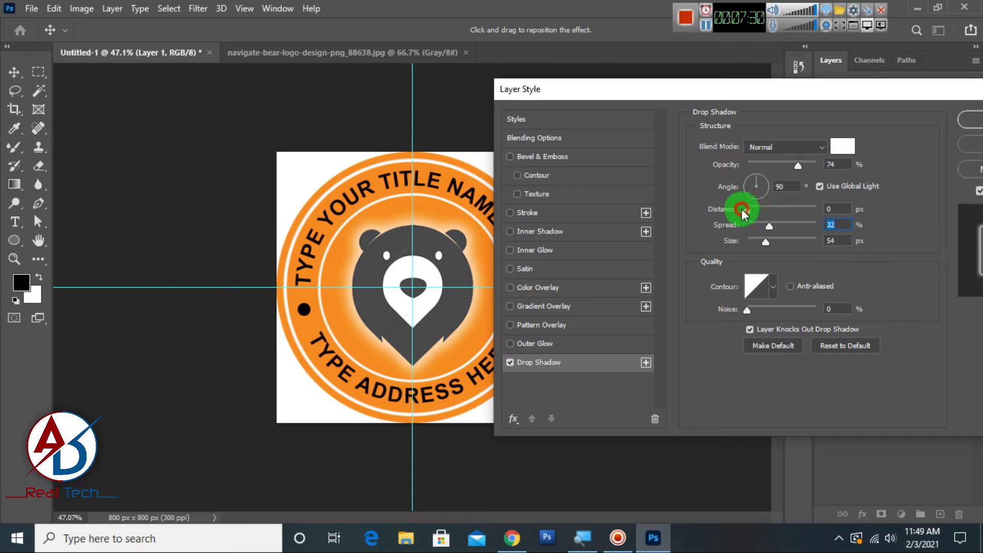
click(776, 227)
drag(748, 211, 773, 228)
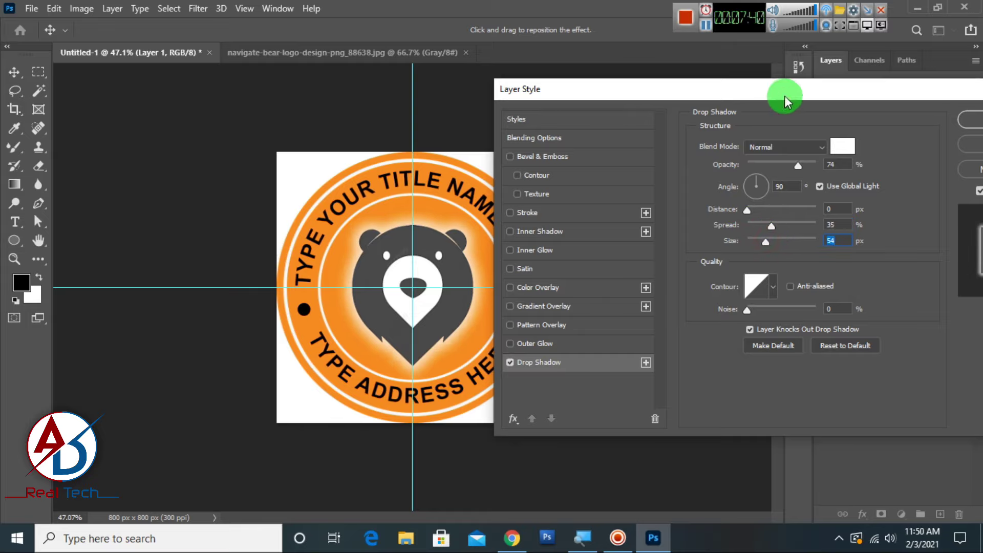
drag(786, 100, 645, 107)
click(854, 132)
Step: Select all of the curved address text with the Type tool
scroll(439, 277, down, 2)
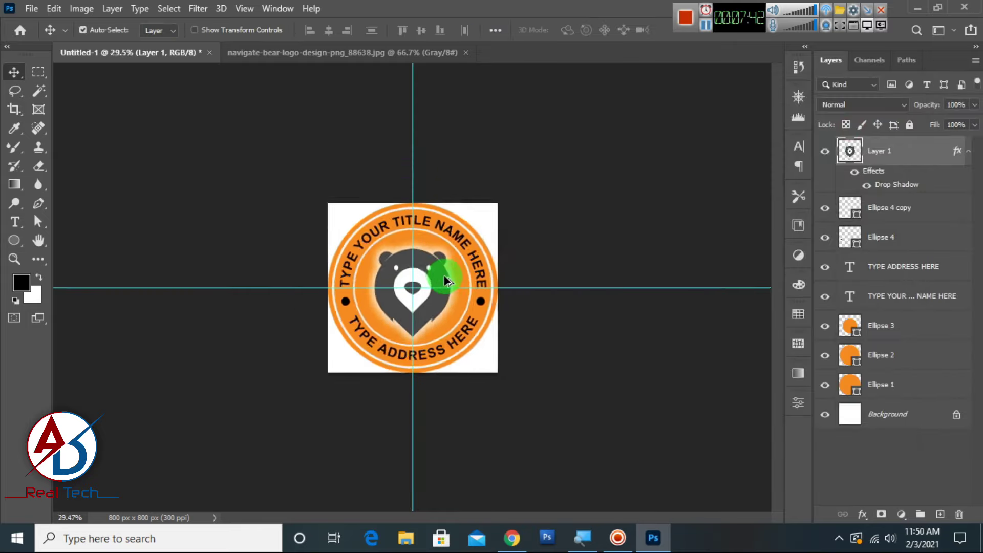
scroll(440, 277, up, 2)
scroll(443, 278, up, 1)
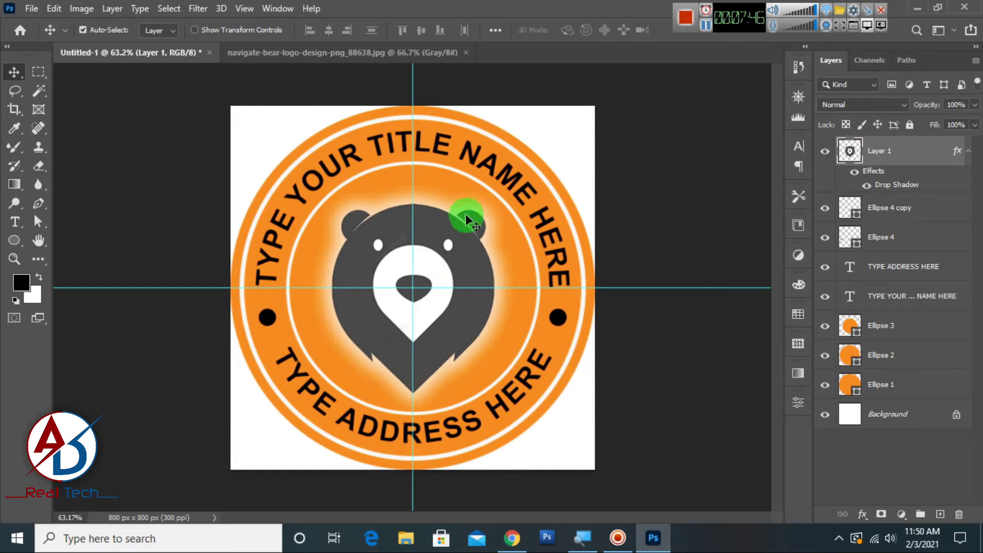
scroll(467, 230, down, 2)
scroll(461, 236, up, 1)
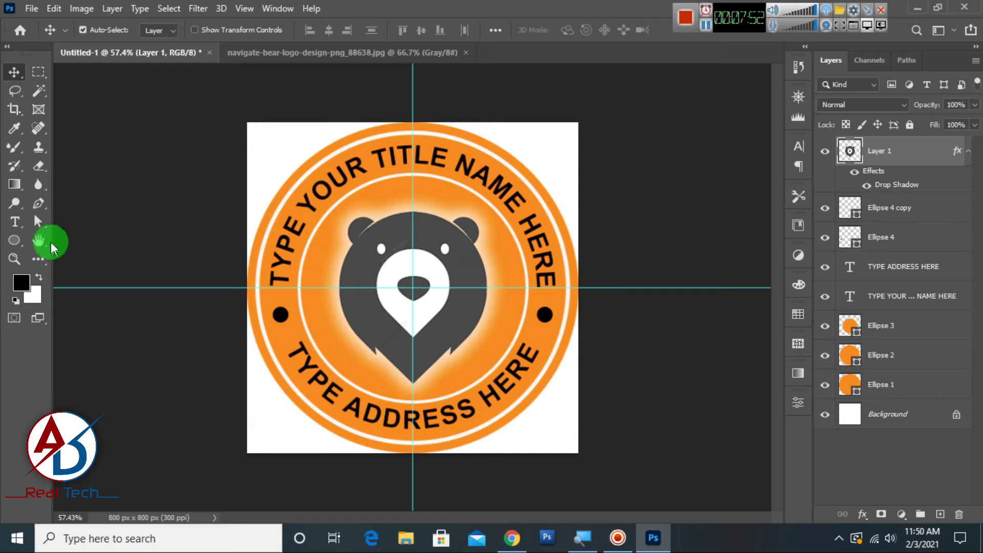
click(14, 222)
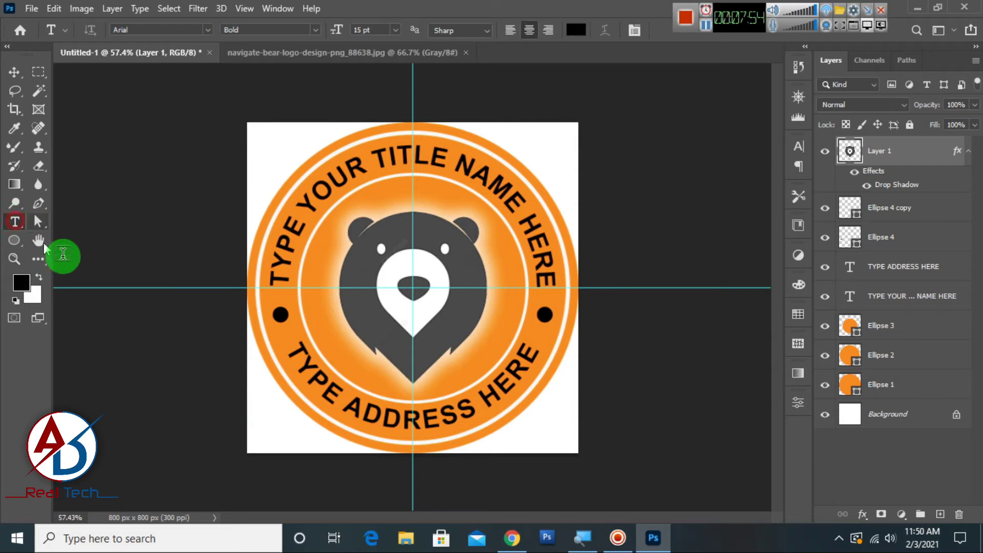
drag(288, 358, 553, 391)
click(593, 348)
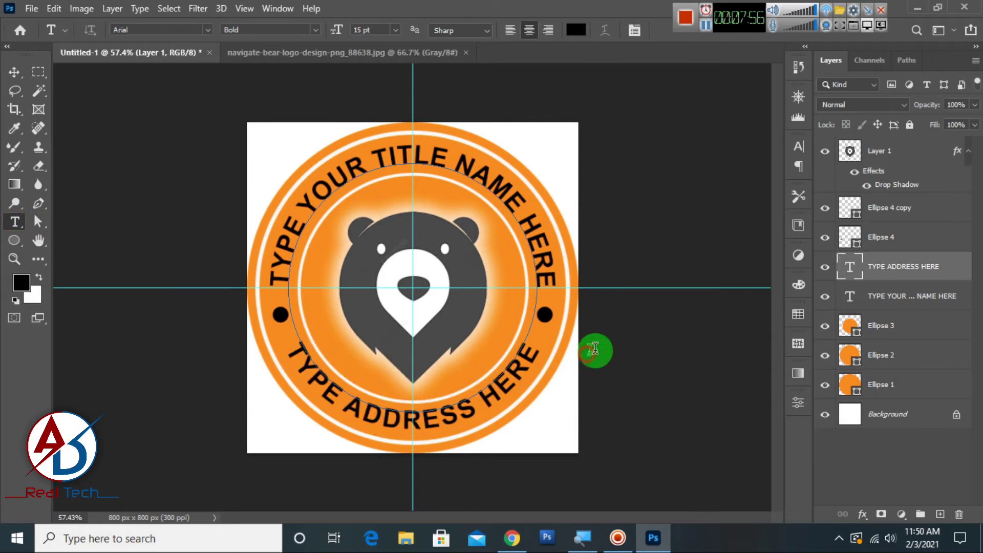
double_click(850, 267)
click(802, 317)
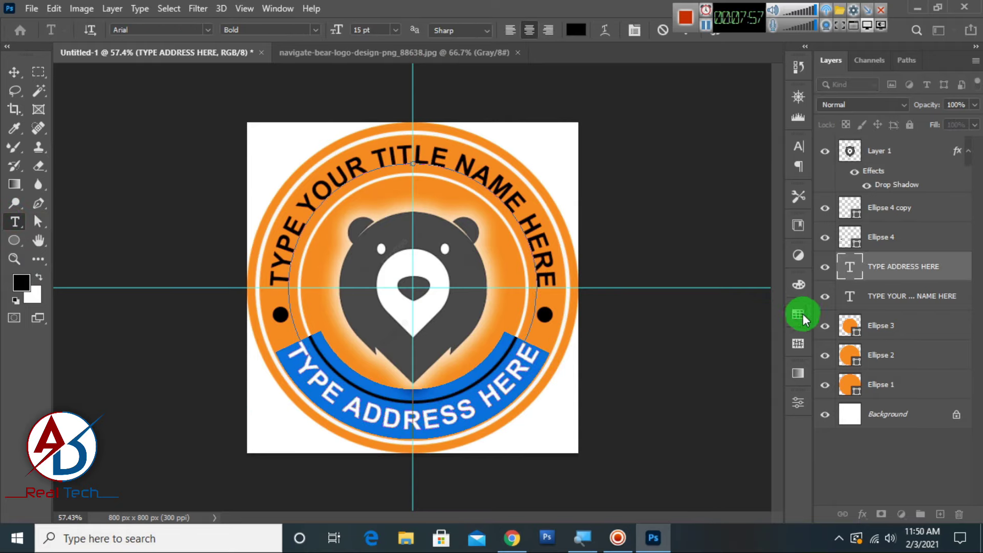
Step: Lower the address text's baseline shift to -11 pt in the Character panel and commit
click(798, 153)
click(672, 229)
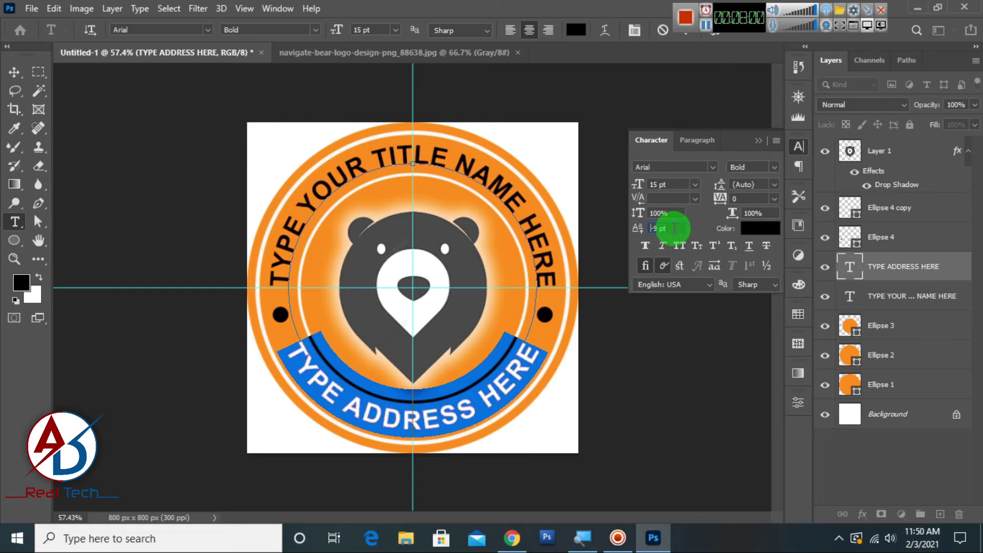
key(Down)
key(Down)
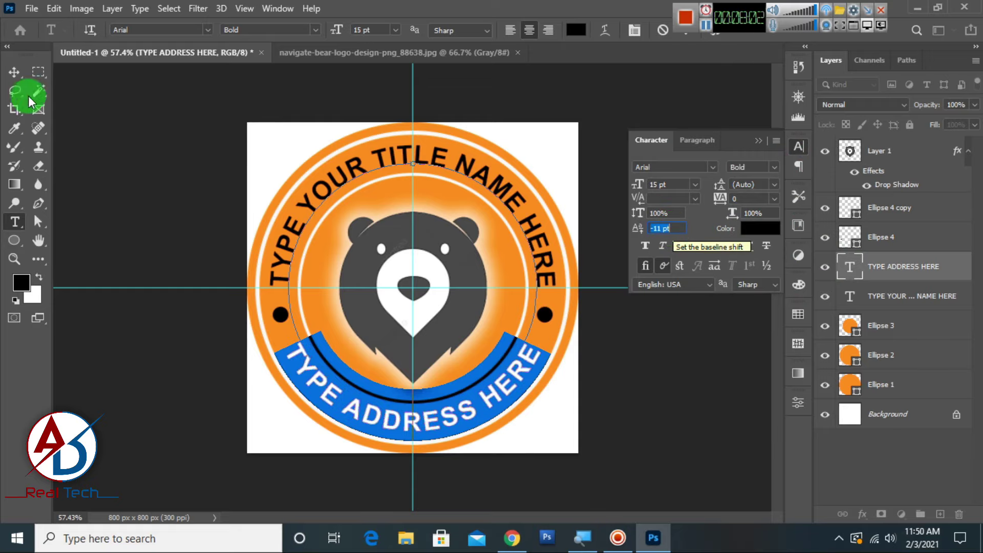
click(14, 72)
scroll(566, 433, down, 2)
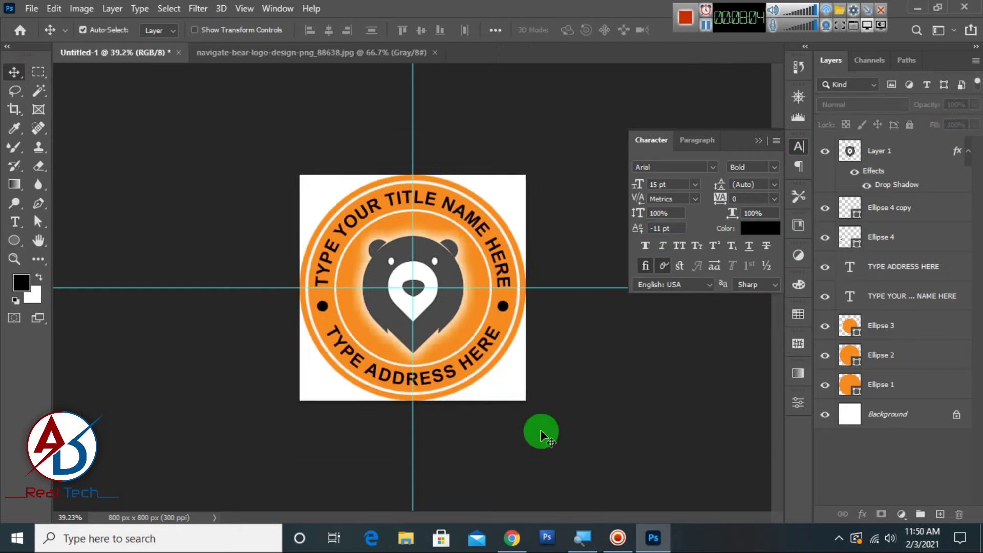
scroll(528, 425, up, 2)
scroll(501, 394, down, 2)
scroll(466, 328, up, 1)
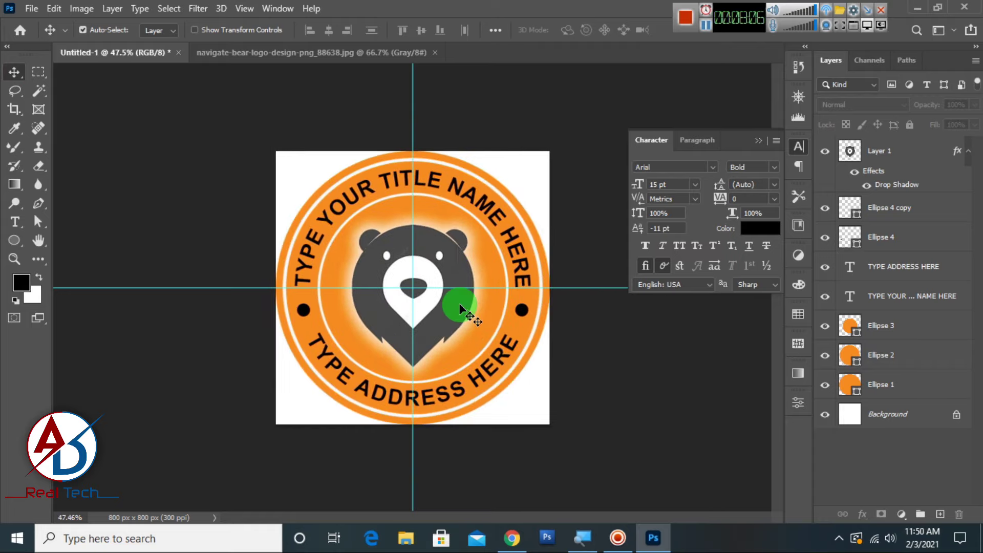
scroll(497, 346, up, 1)
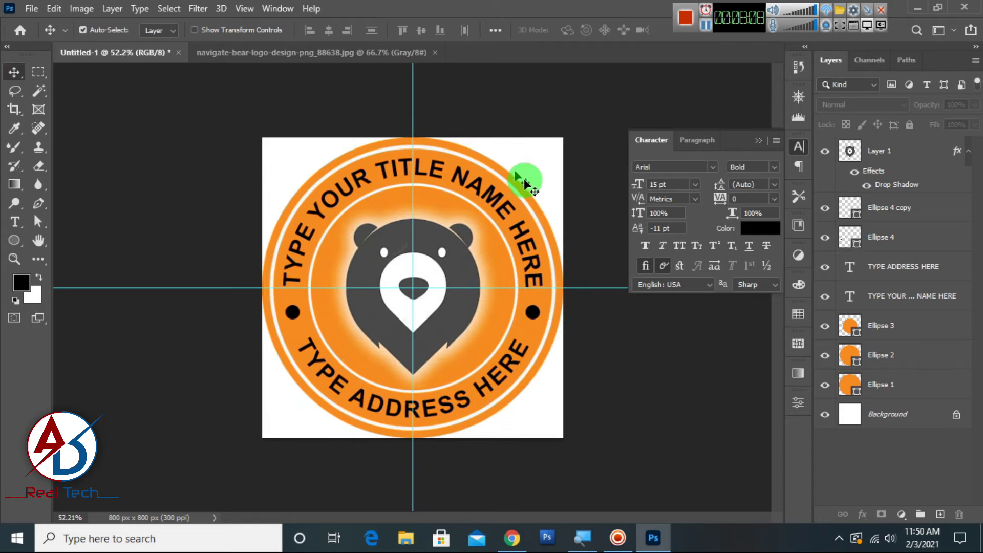
scroll(410, 295, up, 1)
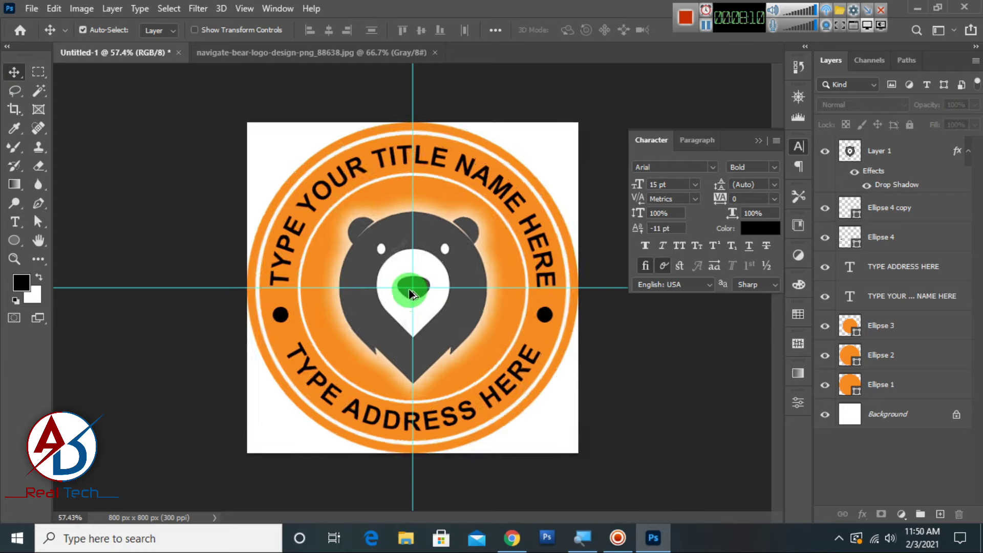
scroll(410, 295, down, 1)
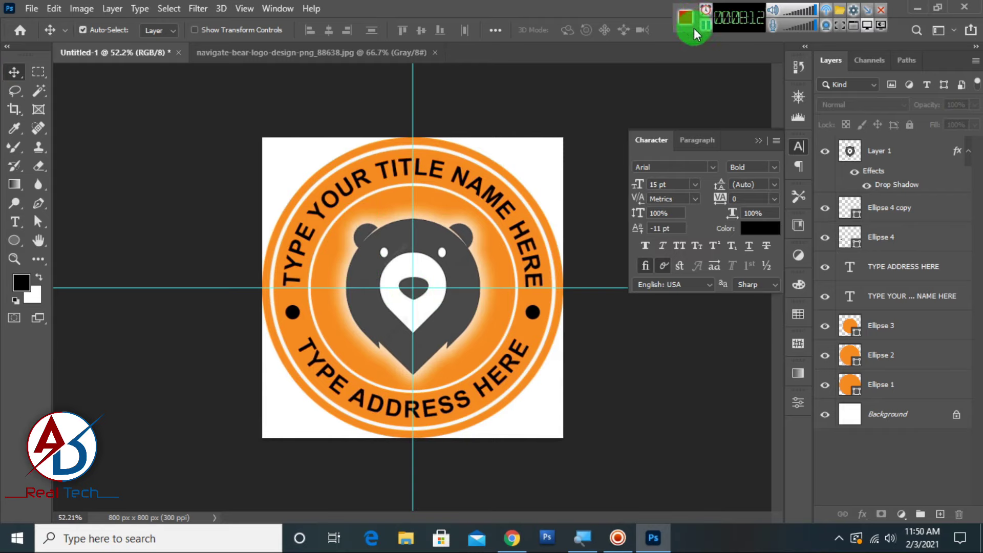
Step: Start Save As on this computer, naming the file LOGO in the Desktop folder
click(31, 8)
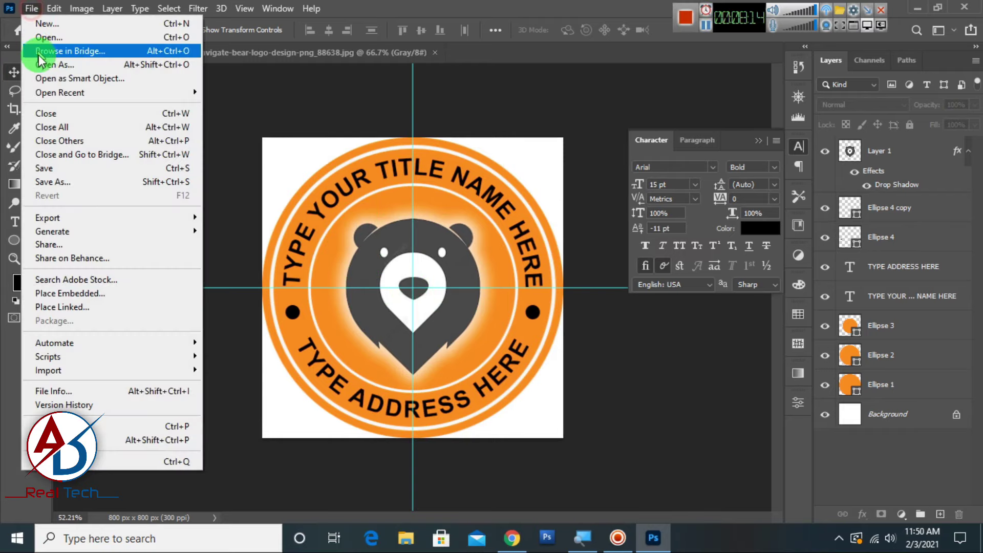
click(56, 182)
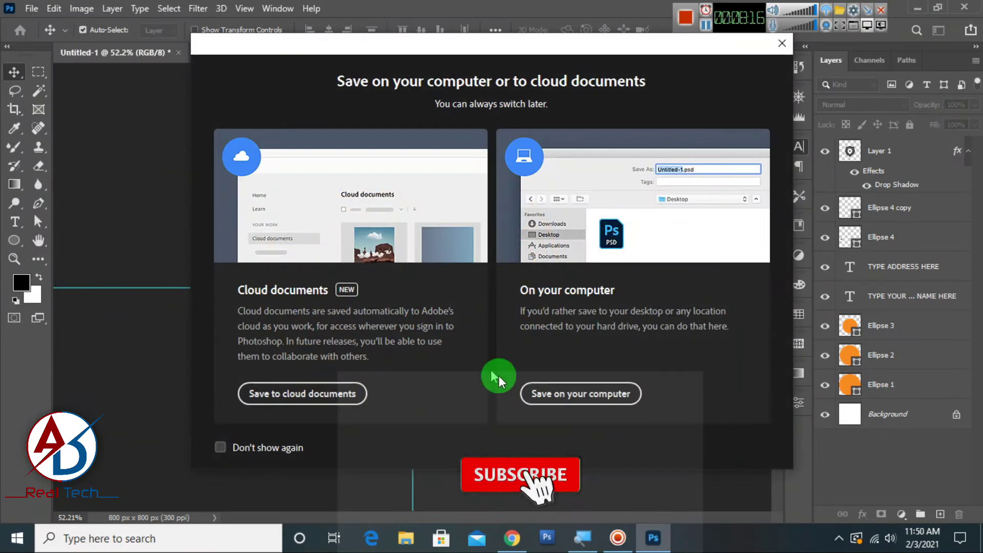
click(576, 394)
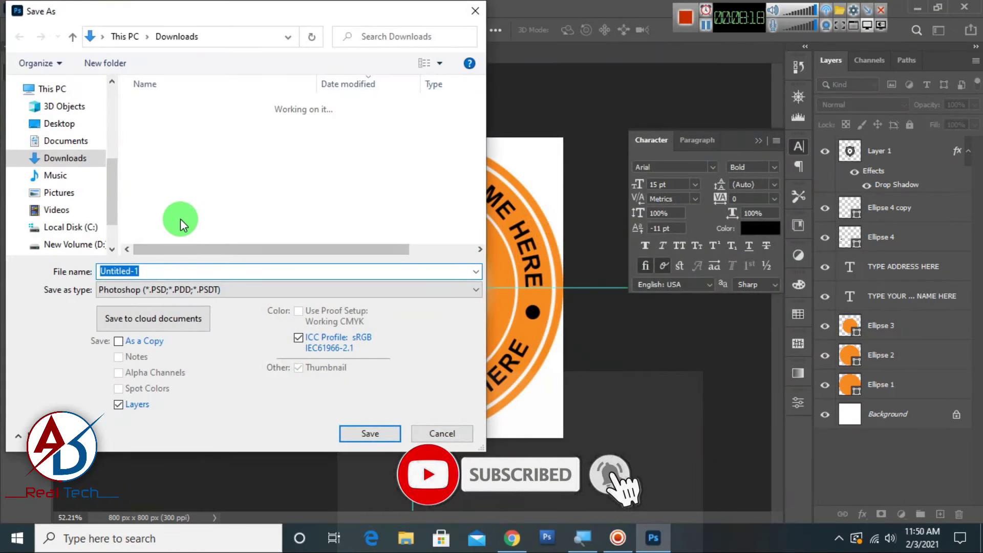
text(LOGO)
click(77, 124)
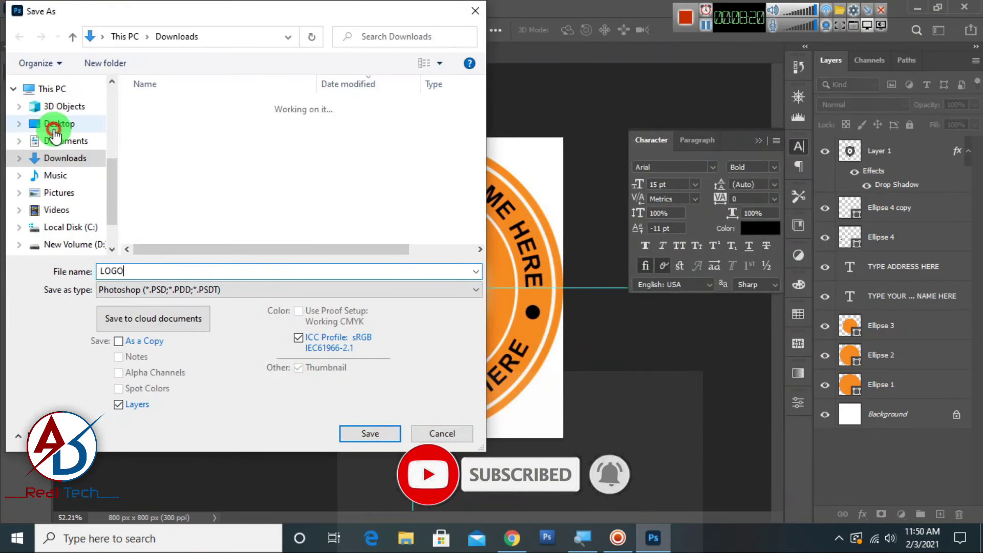
Step: Choose JPEG as the format, save, and accept the default JPEG Options
click(243, 292)
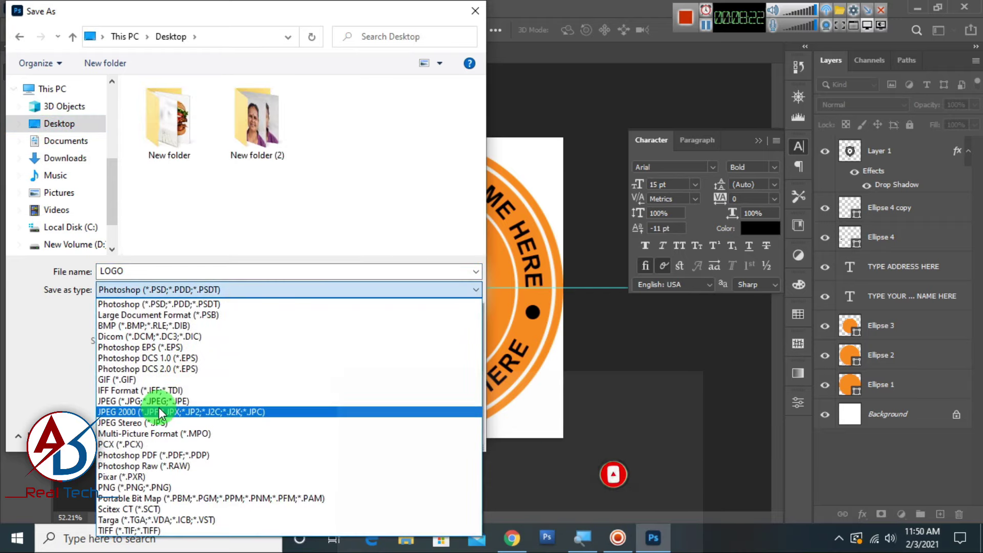
click(159, 410)
click(212, 292)
click(165, 395)
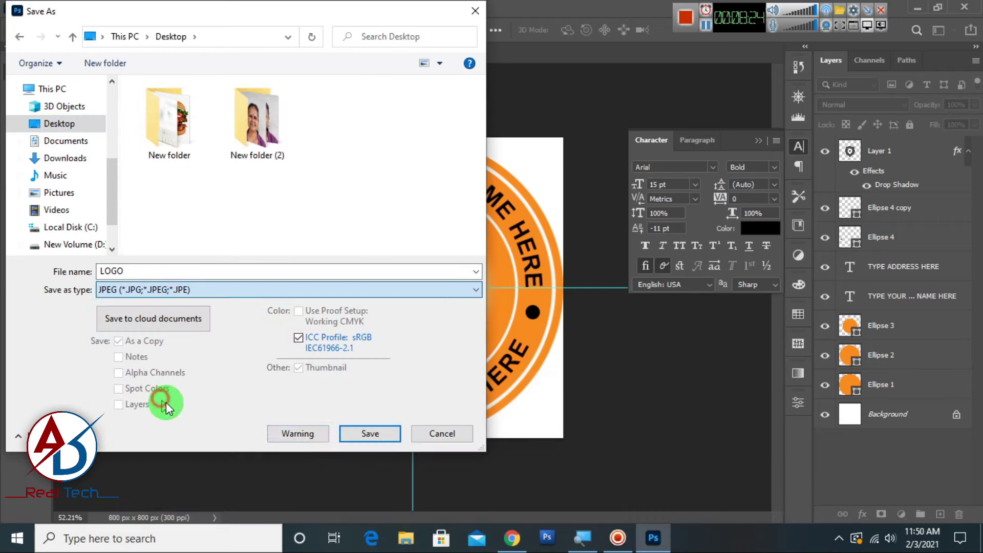
click(365, 435)
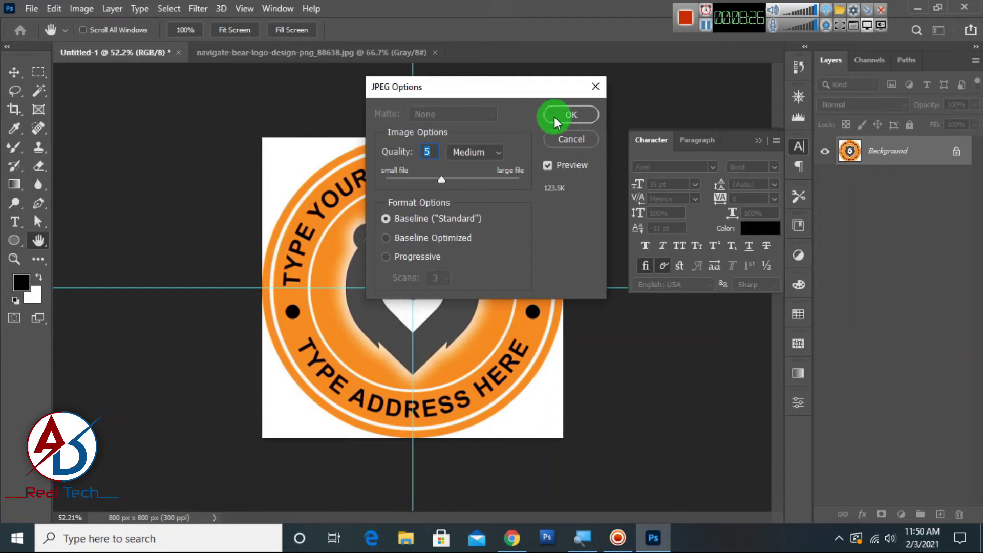
click(573, 115)
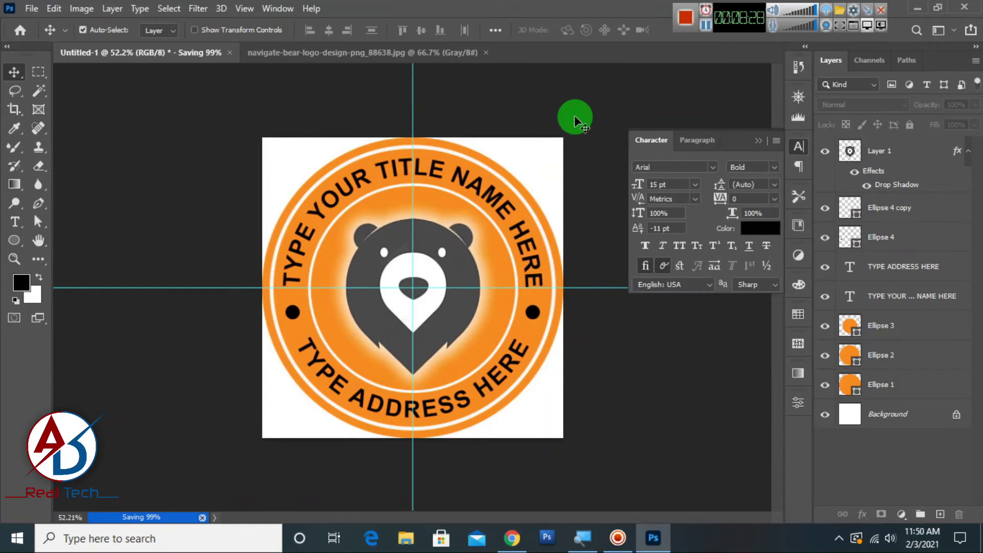
Step: Minimize Photoshop and open LOGO.jpg from the desktop in Windows Photos
click(918, 9)
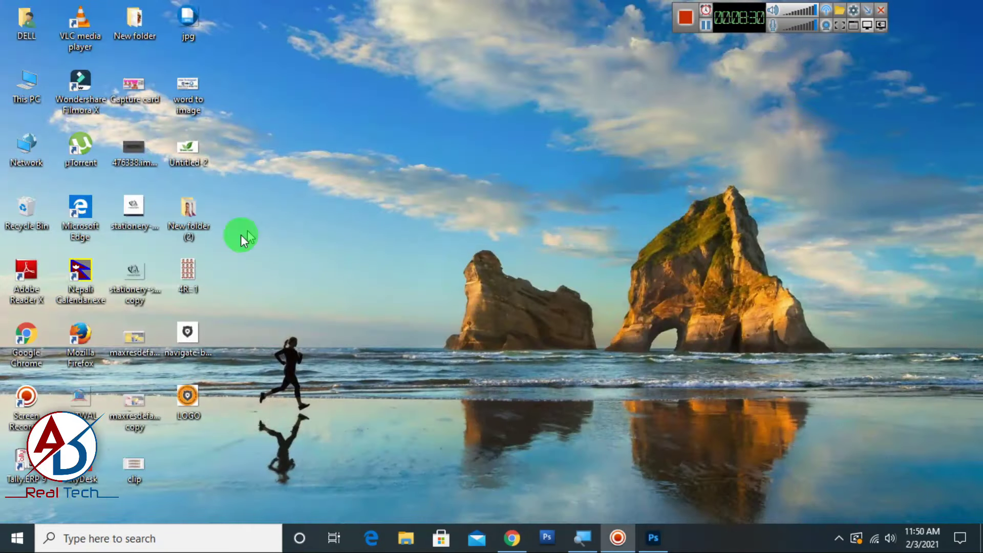
double_click(184, 395)
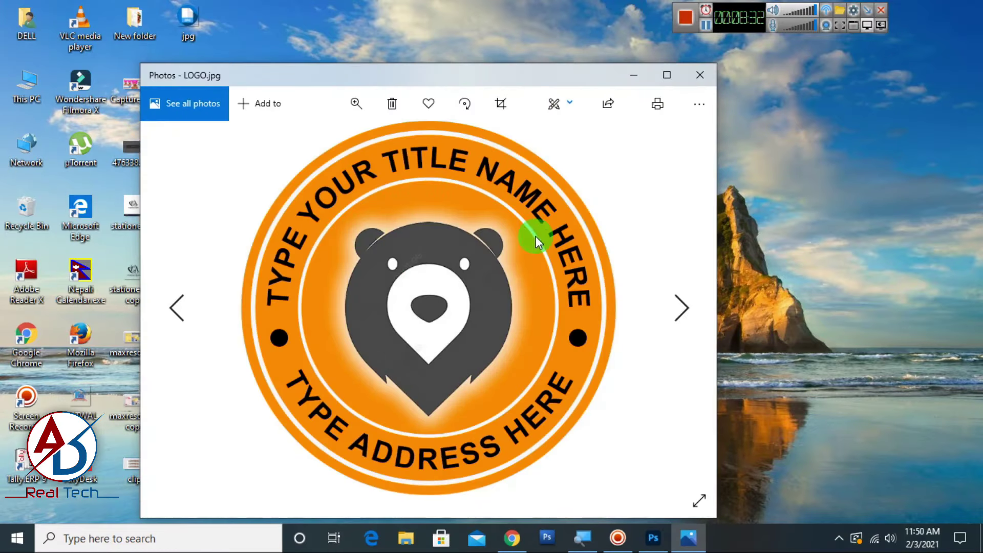
scroll(463, 312, down, 1)
scroll(462, 311, up, 1)
scroll(462, 312, down, 1)
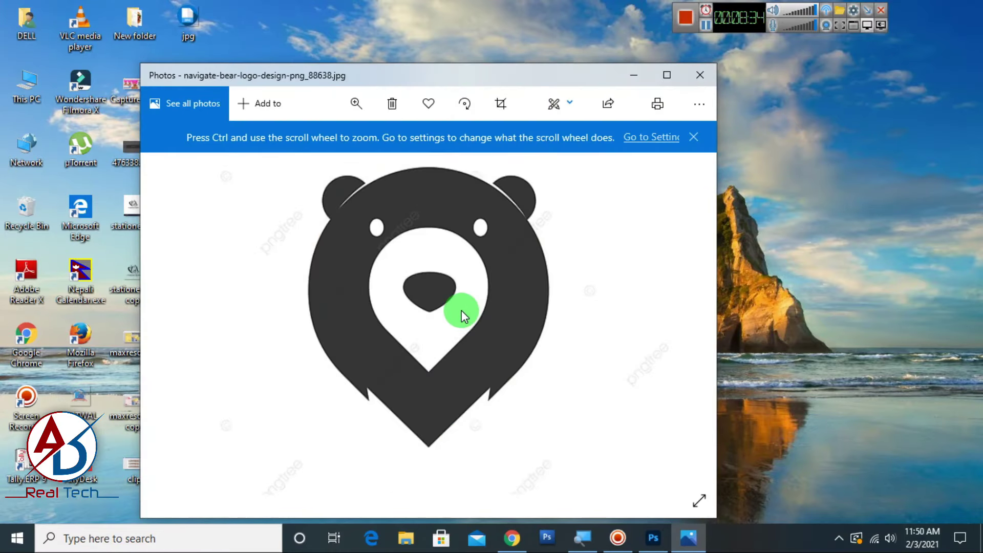
click(700, 75)
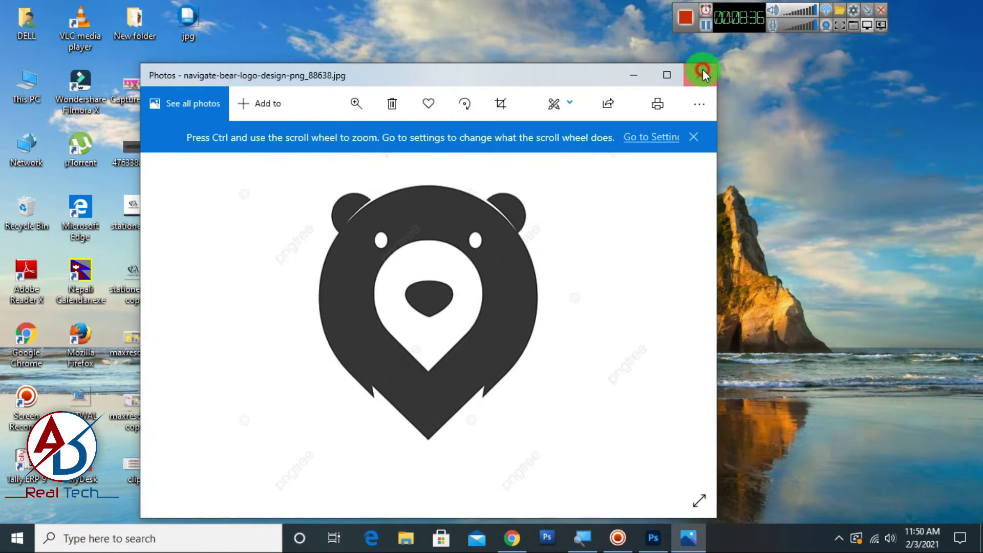
double_click(180, 413)
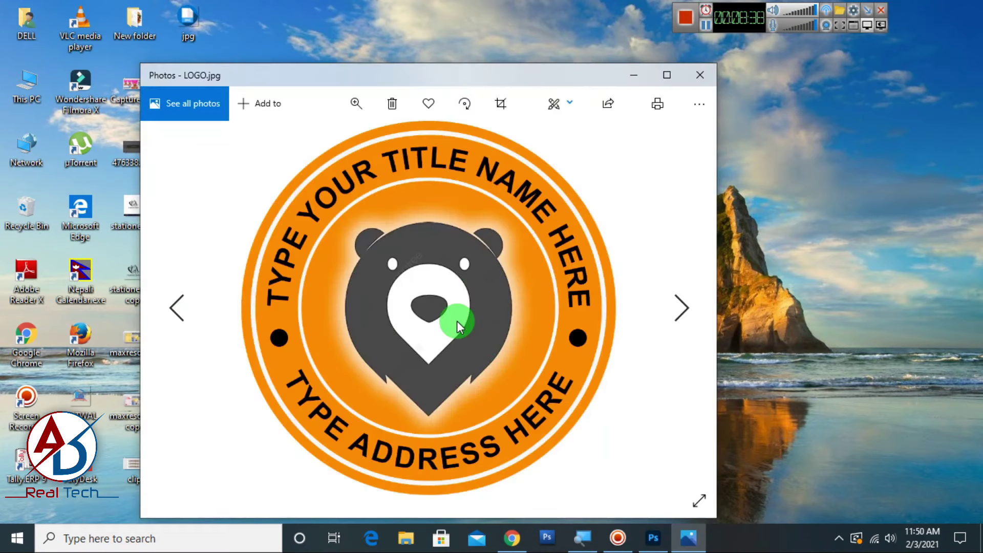
scroll(456, 321, up, 2)
scroll(392, 291, up, 1)
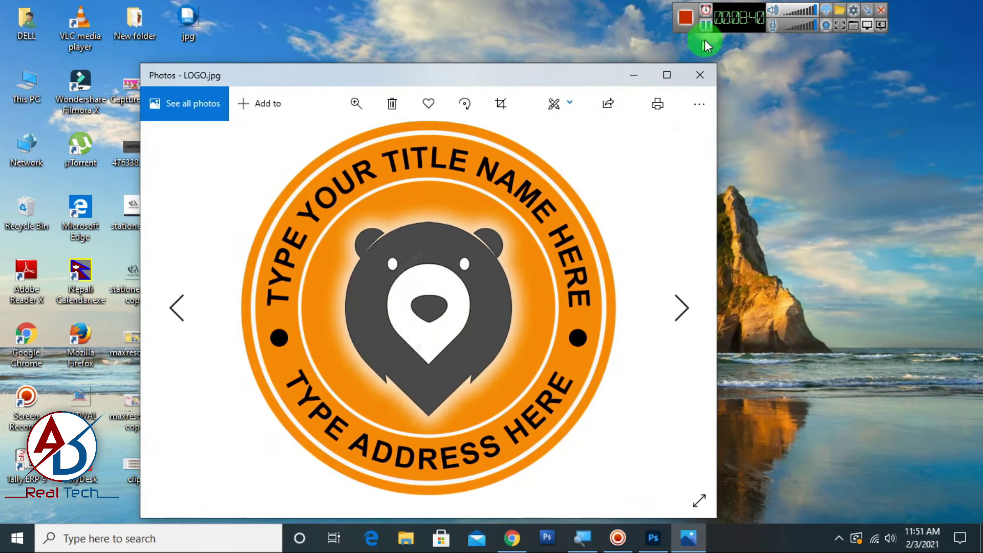